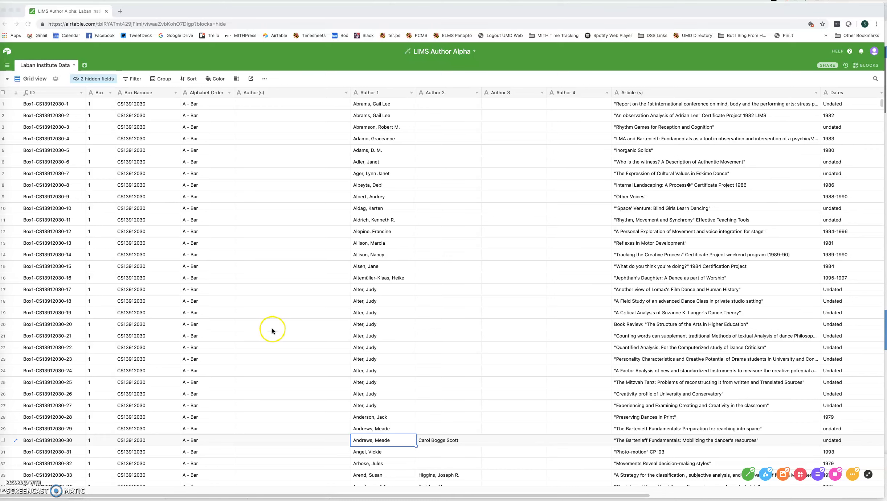
Examine the Author(s) and Author 1 to Author 4 columns of the author table
scroll(291, 336, "down", 4)
scroll(293, 339, "down", 4)
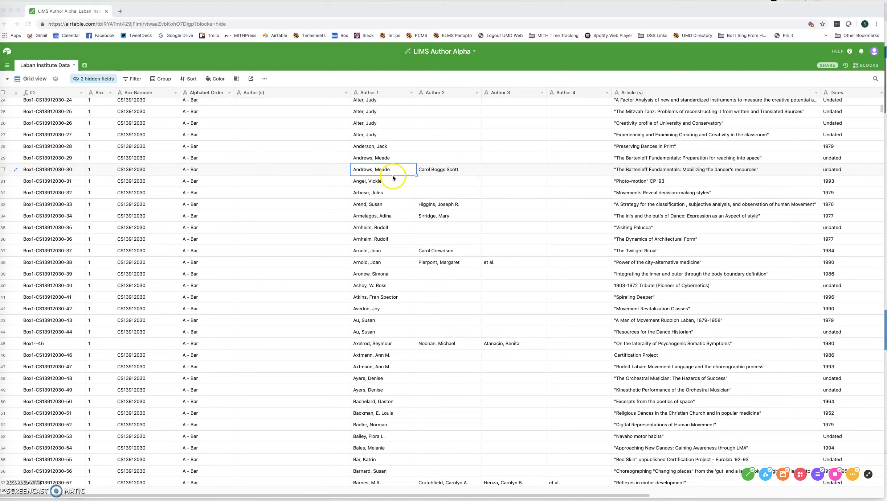
left_click(270, 171)
left_click(271, 171)
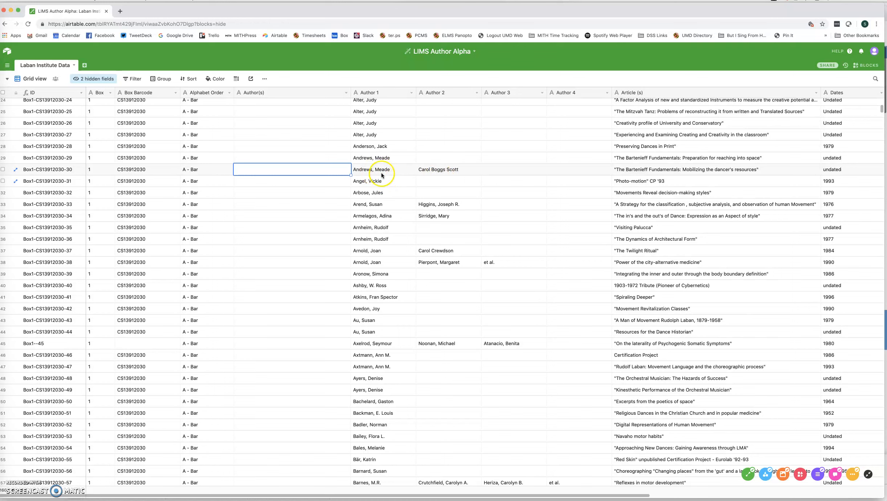
scroll(390, 250, "down", 1)
scroll(388, 272, "up", 10)
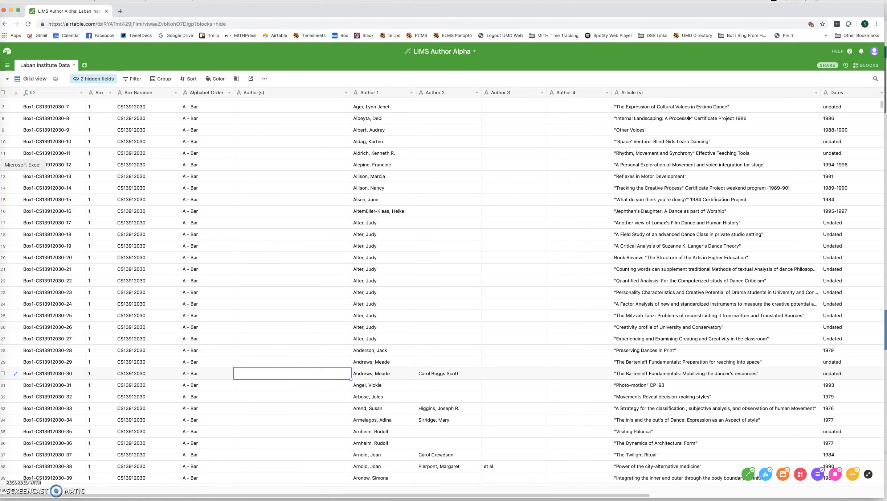
Switch to Excel and copy the Author(s) column of the LIMS Alpha Author sheet
left_click(1, 165)
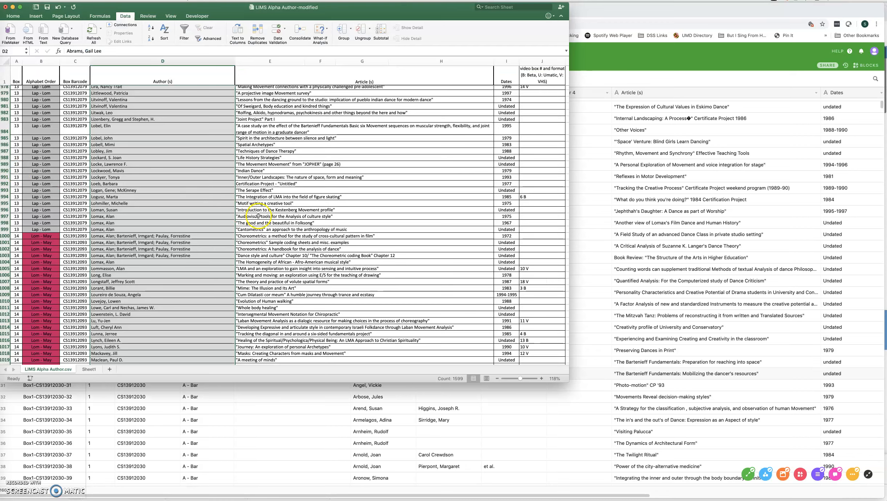
scroll(197, 168, "up", 20)
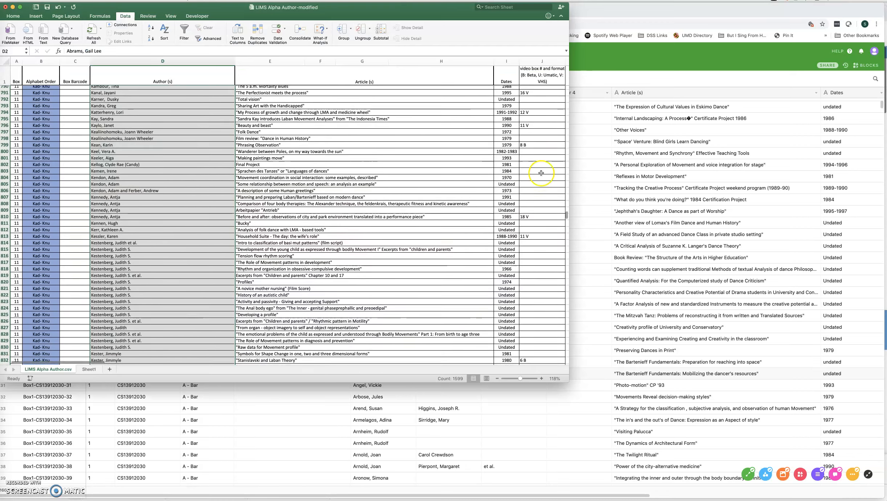
left_click_drag(567, 212, 566, 69)
scroll(210, 205, "down", 2)
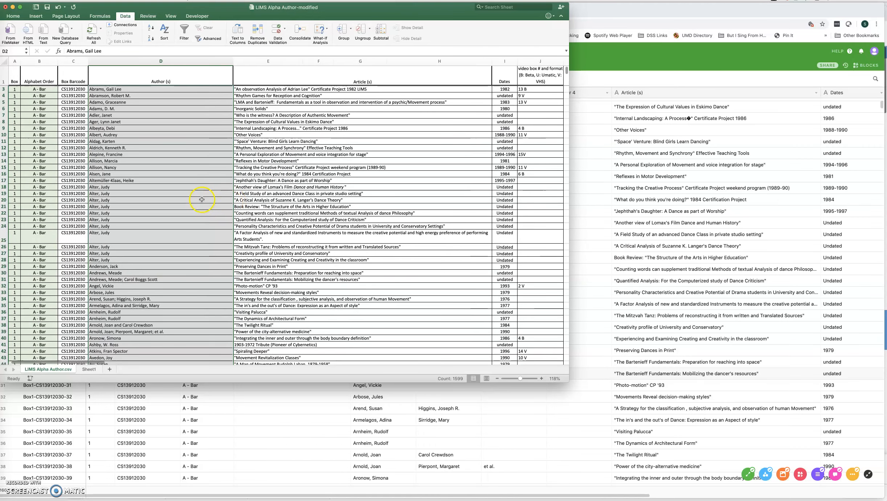
scroll(202, 200, "up", 1)
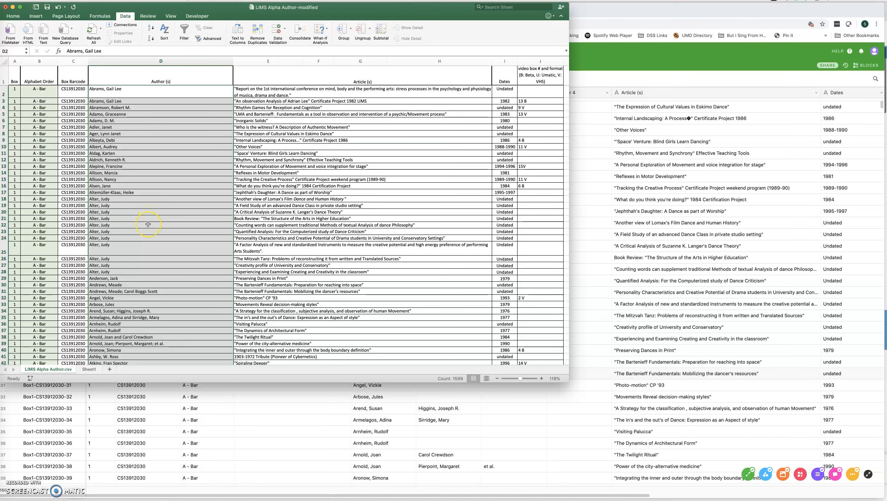
key("super+c")
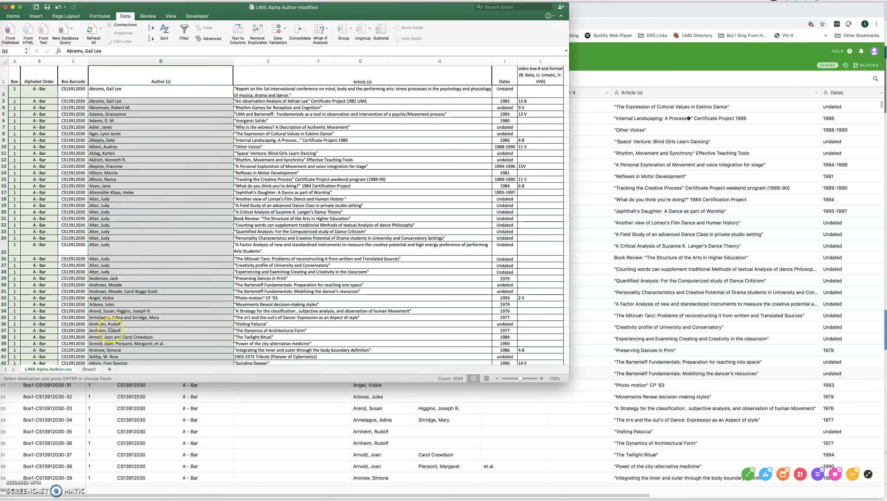
Paste the copied authors into a new sheet and widen column A to fit the names
left_click(110, 369)
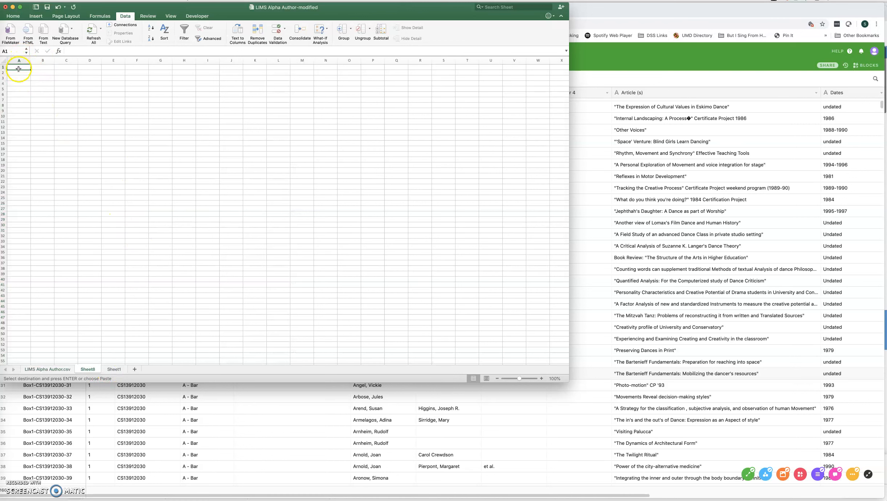
key("super+v")
double_click(31, 61)
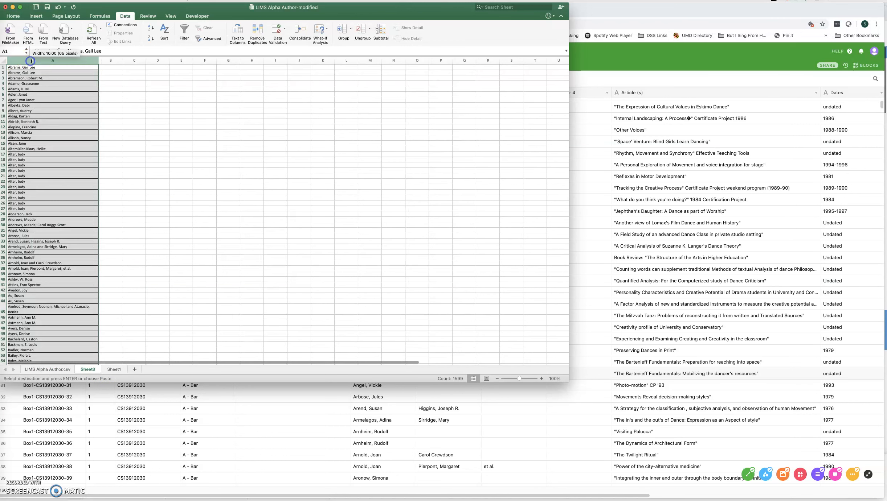
left_click(133, 143)
left_click(48, 62)
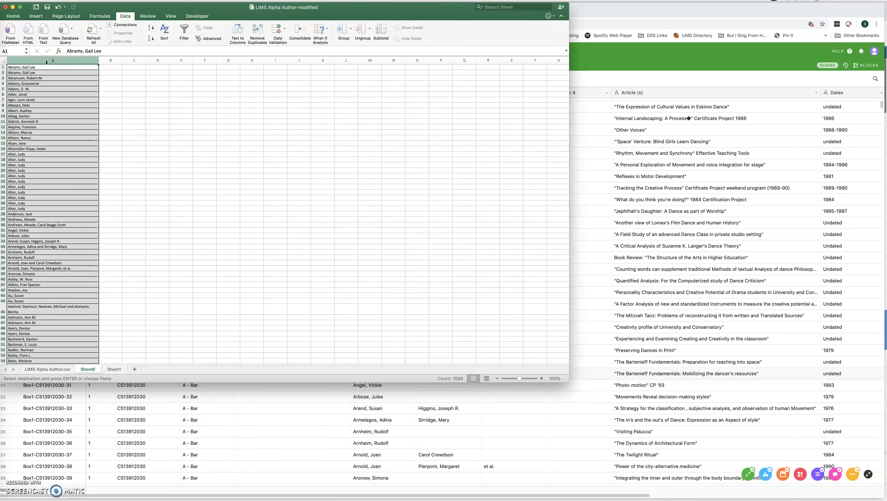
left_click(43, 238)
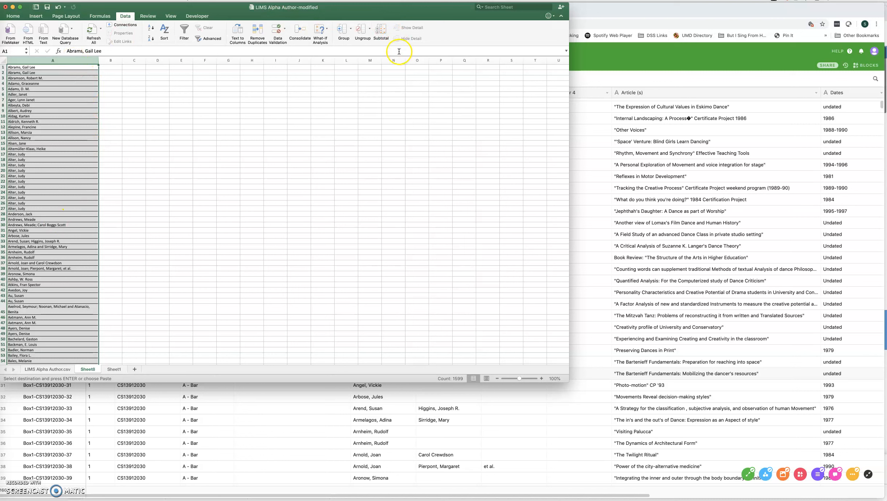
Replace every semicolon followed by a space with a plain semicolon throughout the sheet
left_click(480, 7)
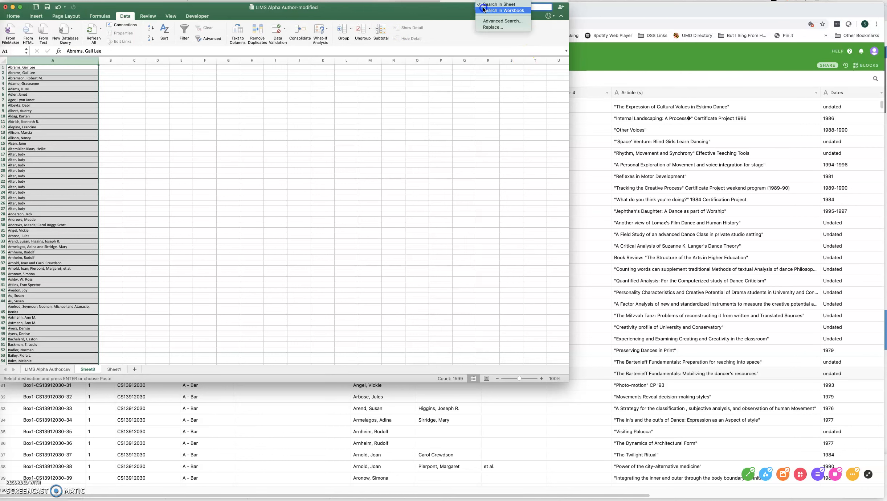
left_click(493, 27)
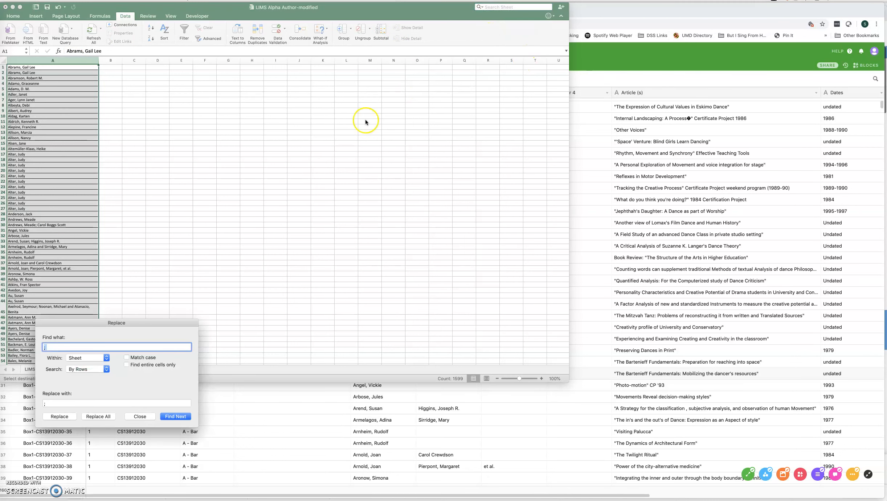
left_click(62, 348)
left_click(59, 405)
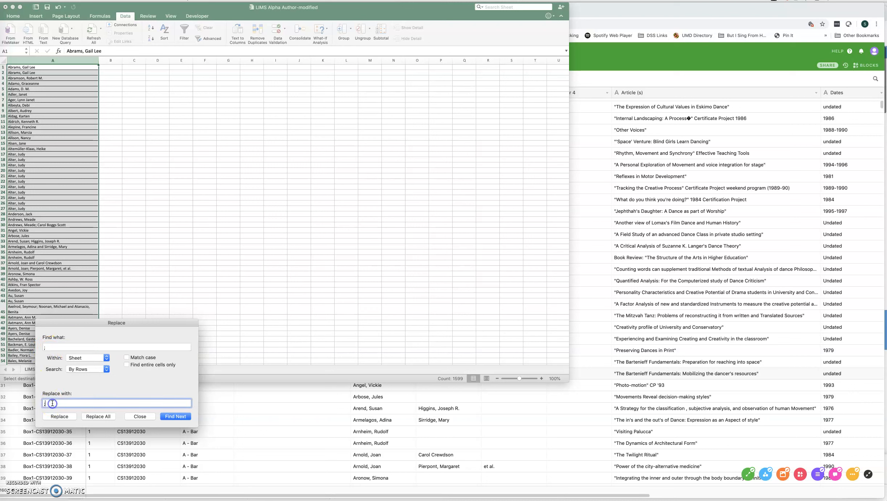
left_click(104, 417)
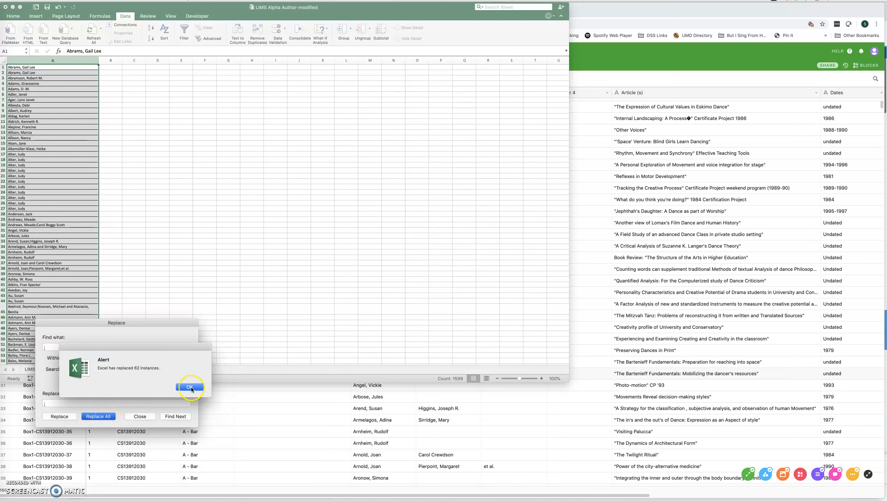
left_click(190, 387)
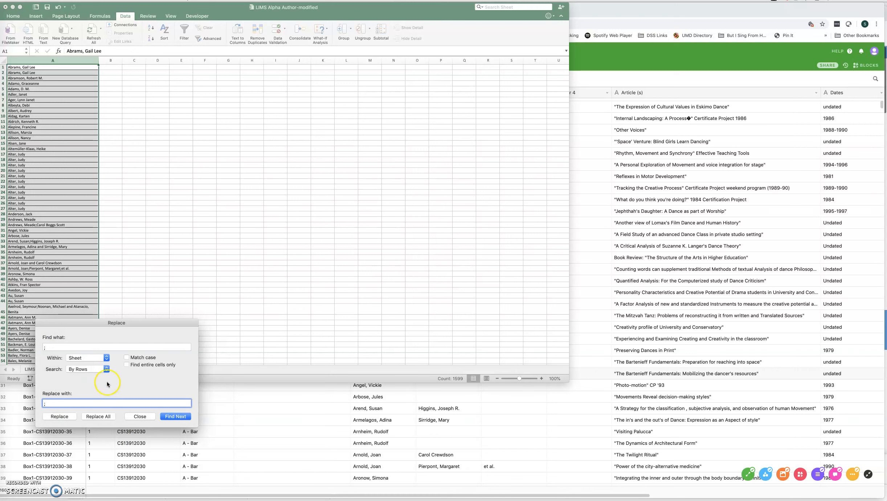
Replace every " and " between author names with a semicolon, then close the Replace dialog
left_click(47, 347)
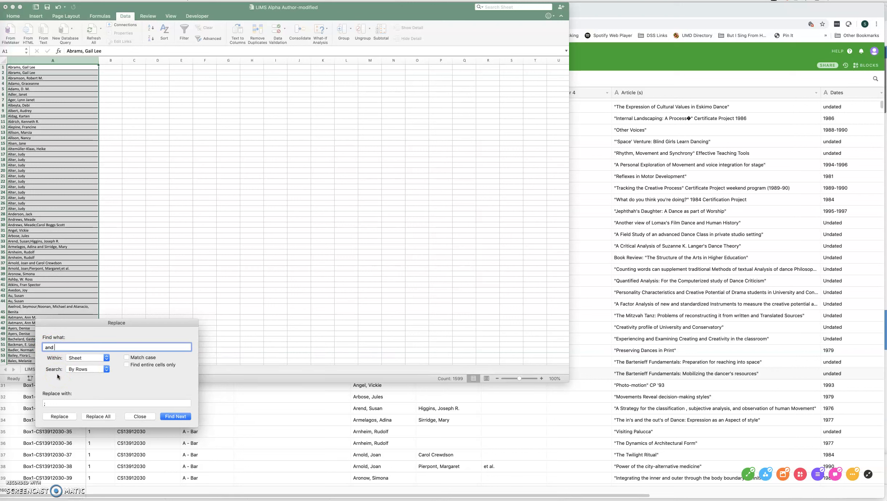
left_click(47, 404)
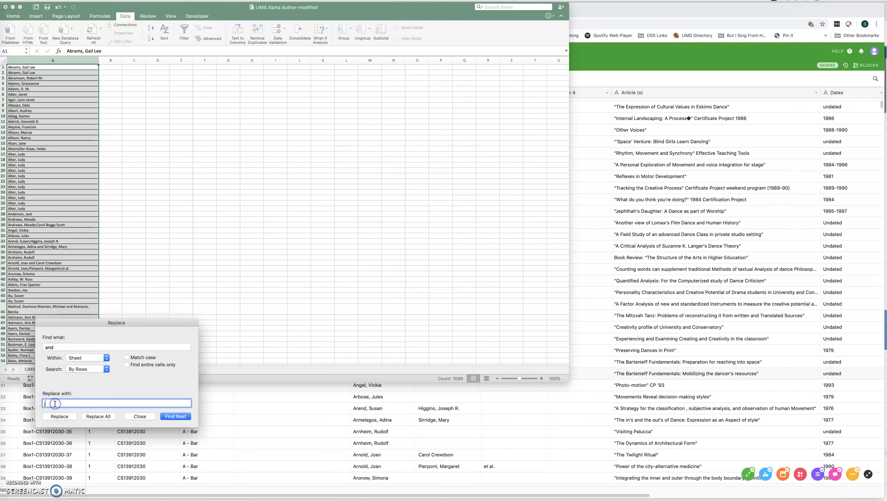
left_click(100, 419)
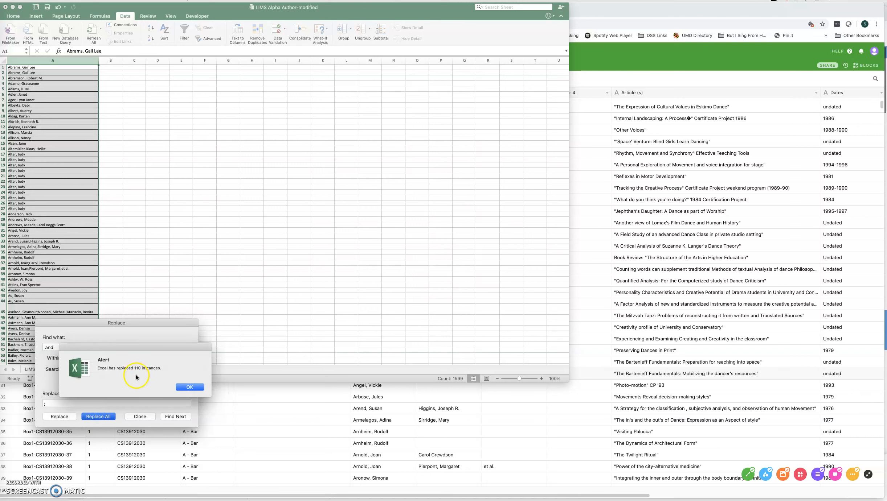
left_click(189, 387)
left_click(145, 417)
Split column A into separate columns with Text to Columns, using Delimited and Semicolon as the delimiter
left_click(156, 176)
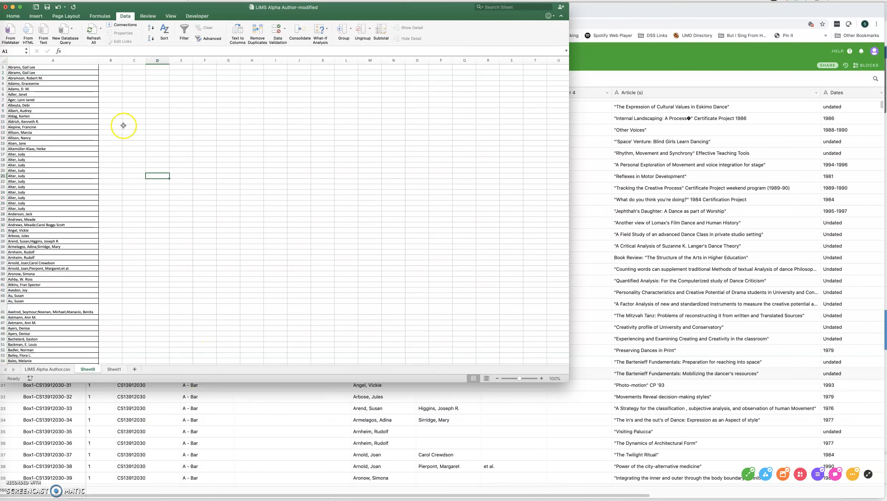
left_click(64, 61)
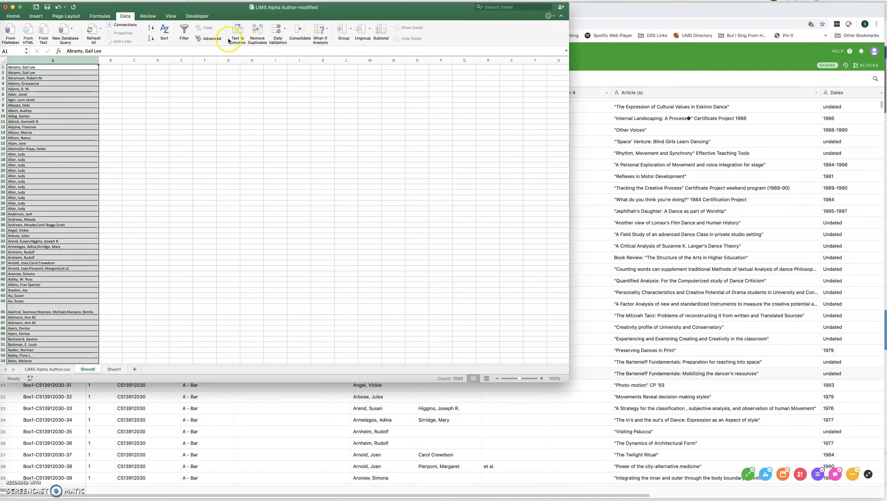
left_click(241, 36)
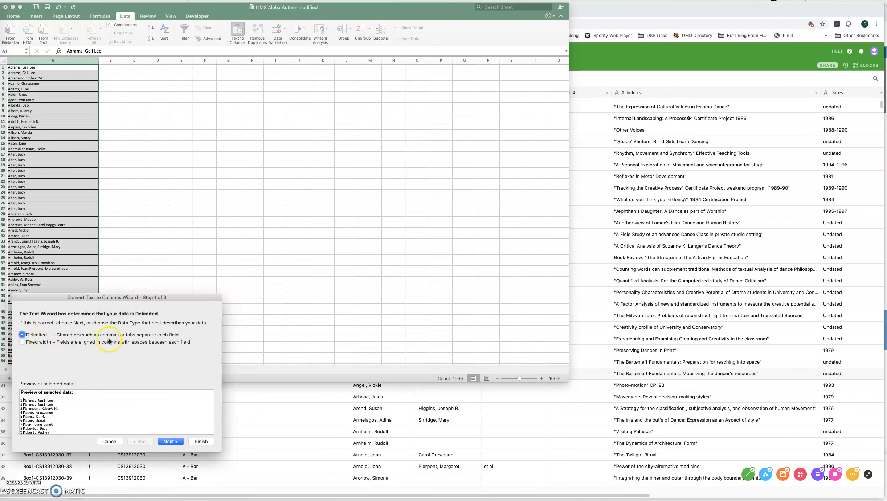
left_click(171, 441)
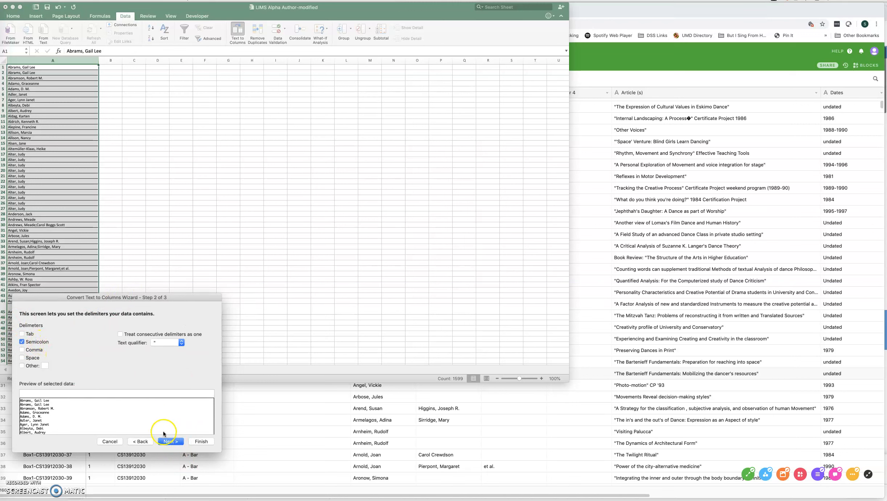
left_click(166, 442)
scroll(205, 408, "down", 5)
scroll(205, 407, "up", 5)
left_click_drag(212, 394, 212, 399)
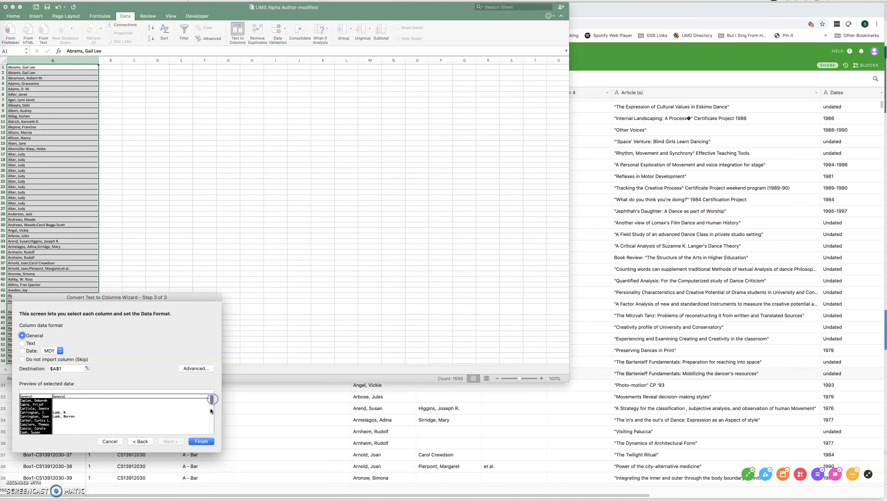
left_click(202, 442)
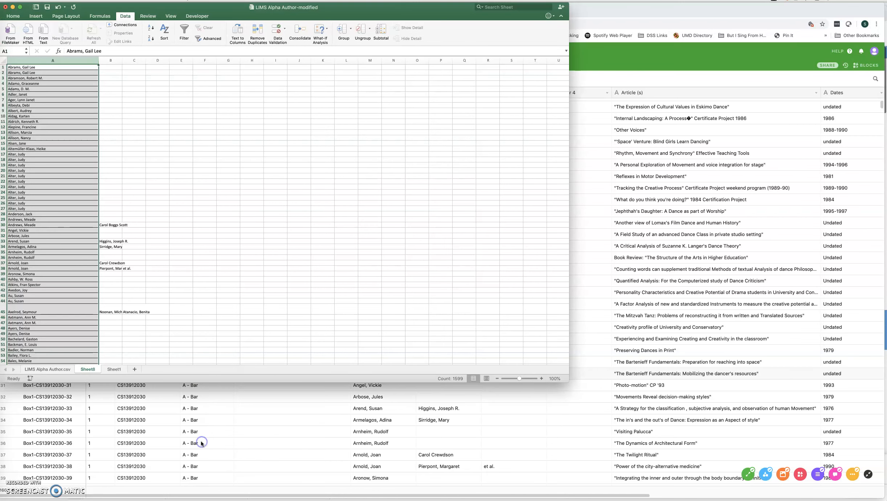
Widen column B to fit its contents and scroll through the split author names
left_click(175, 290)
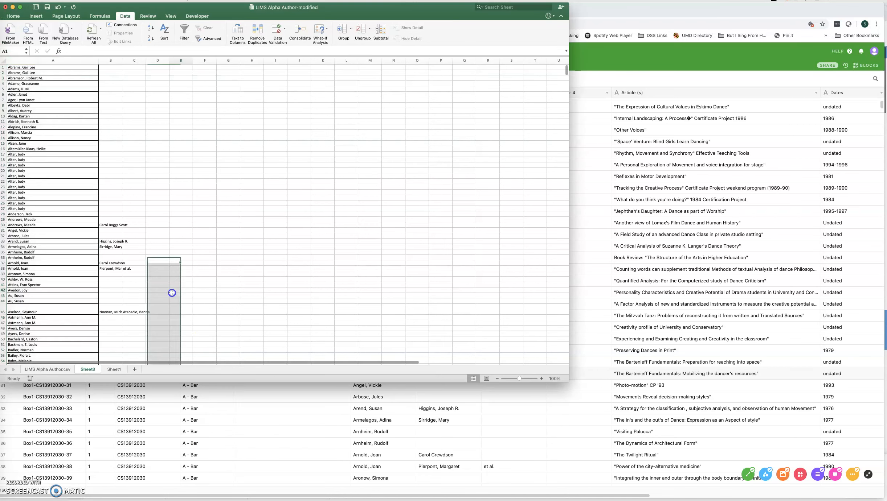
double_click(123, 60)
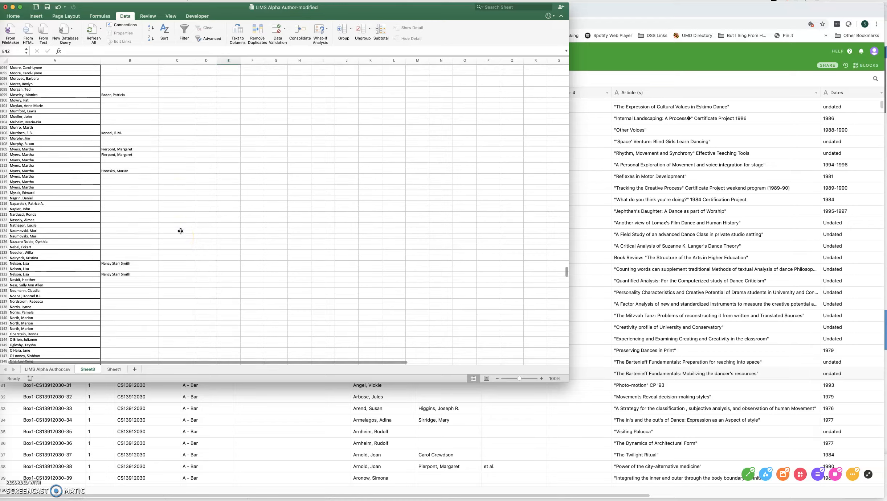
scroll(149, 217, "up", 20)
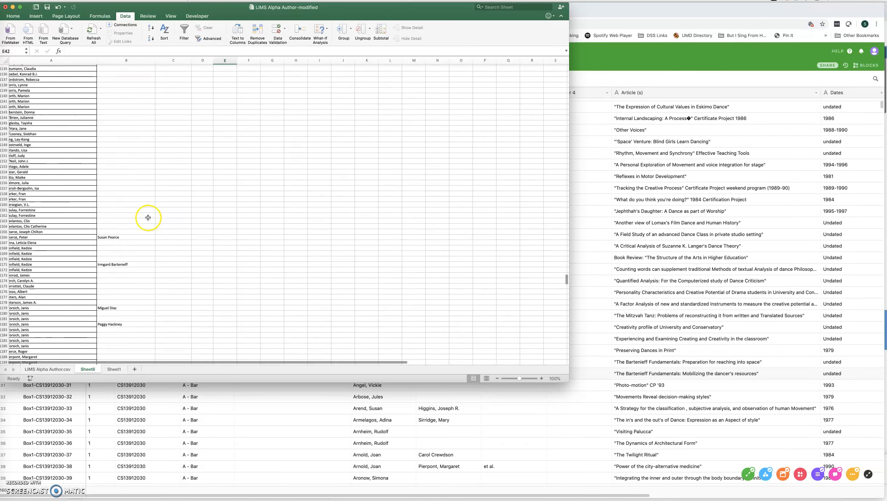
scroll(154, 216, "up", 4)
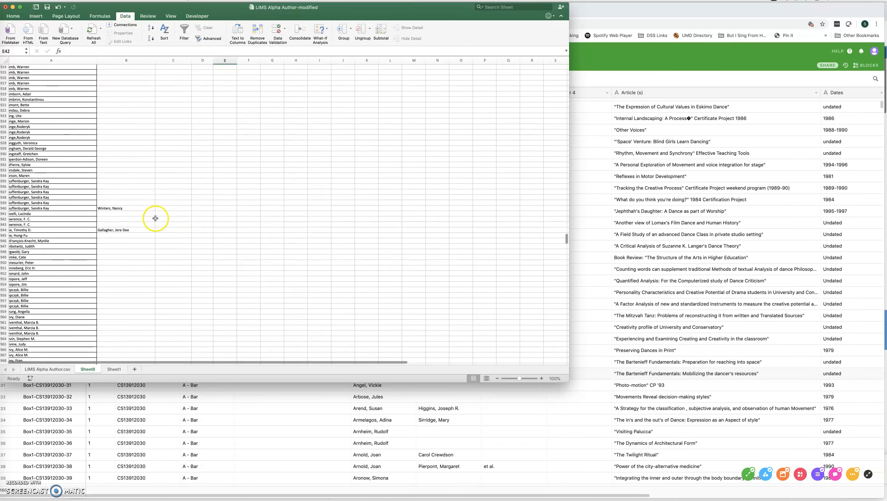
left_click_drag(125, 72, 223, 204)
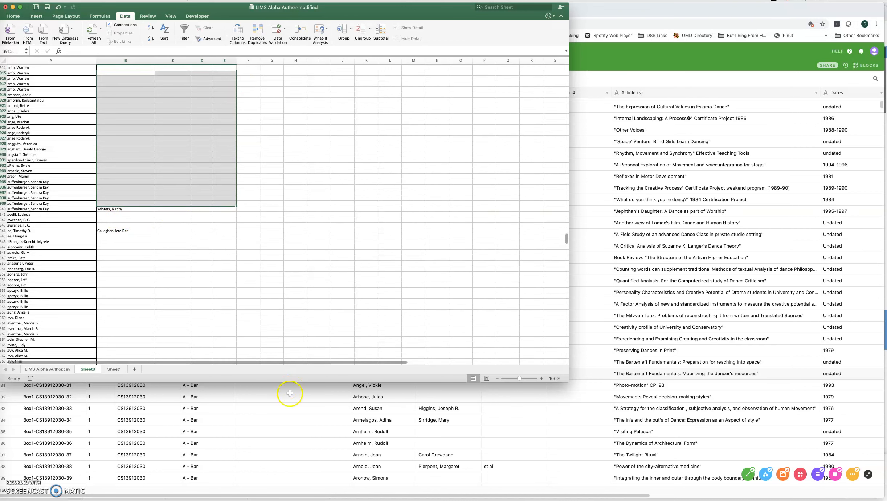
left_click(311, 404)
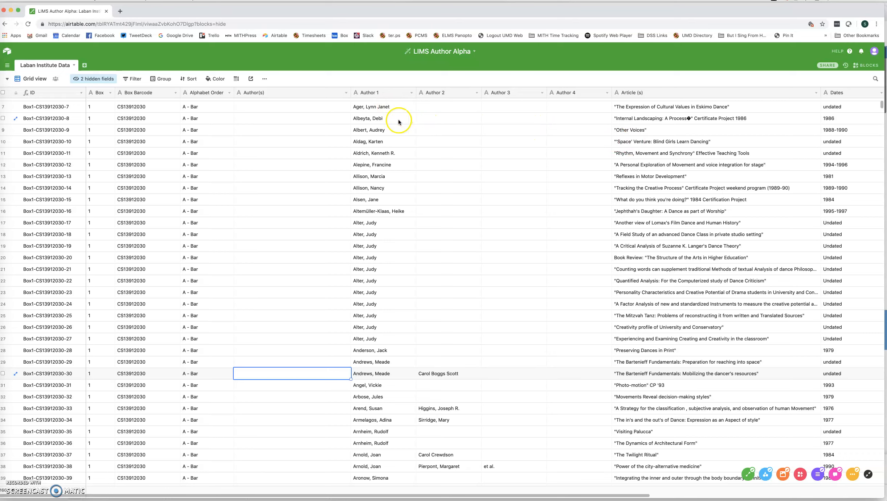
left_click_drag(377, 106, 554, 105)
scroll(526, 120, "up", 2)
left_click(496, 150)
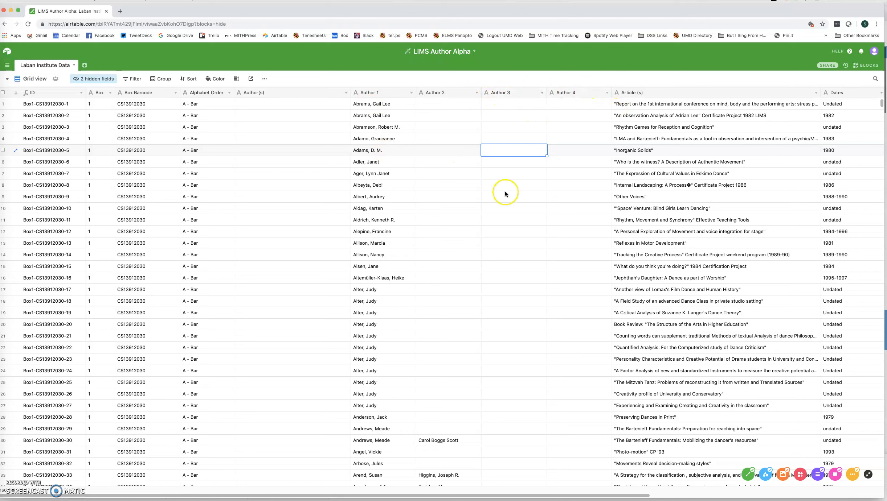
left_click(291, 108)
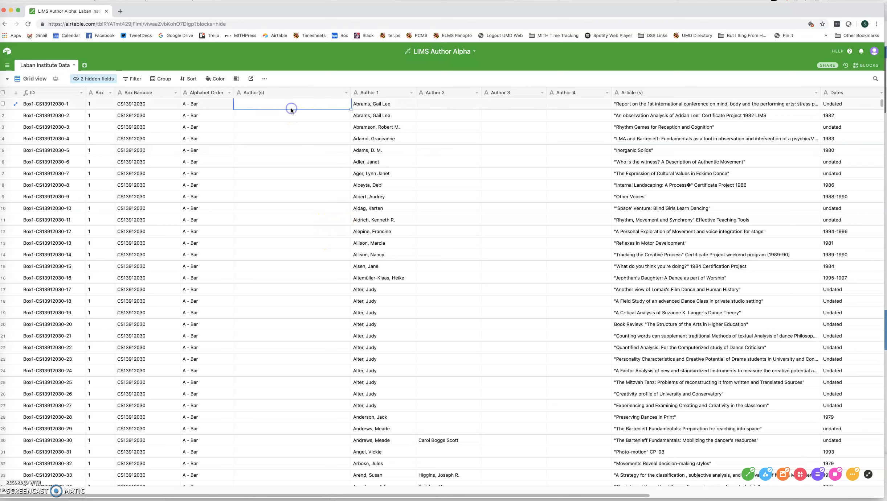
left_click(345, 93)
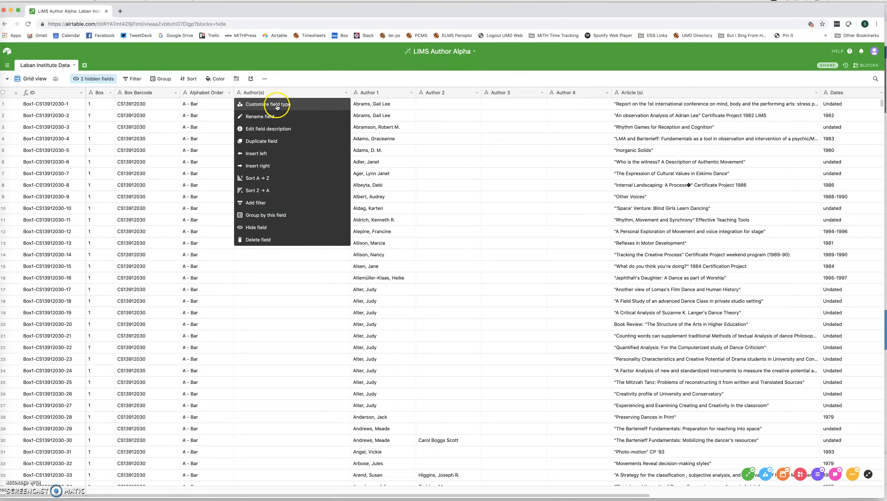
left_click(418, 126)
left_click(345, 95)
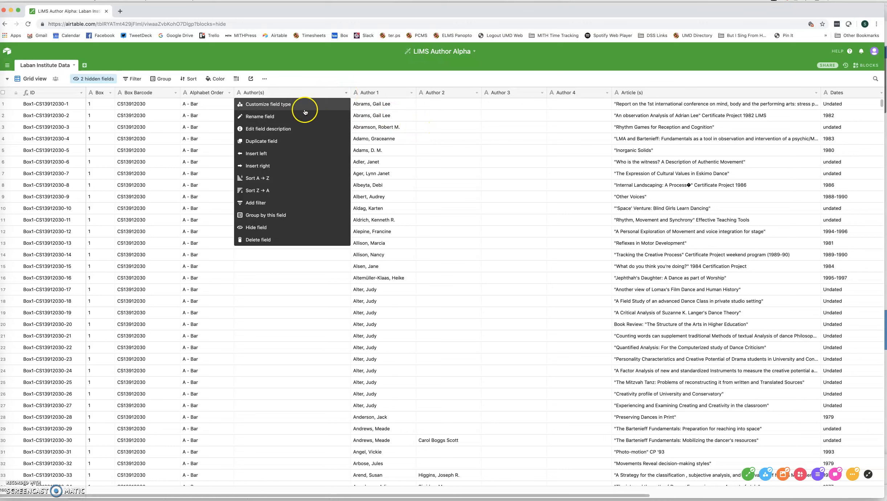
left_click(293, 105)
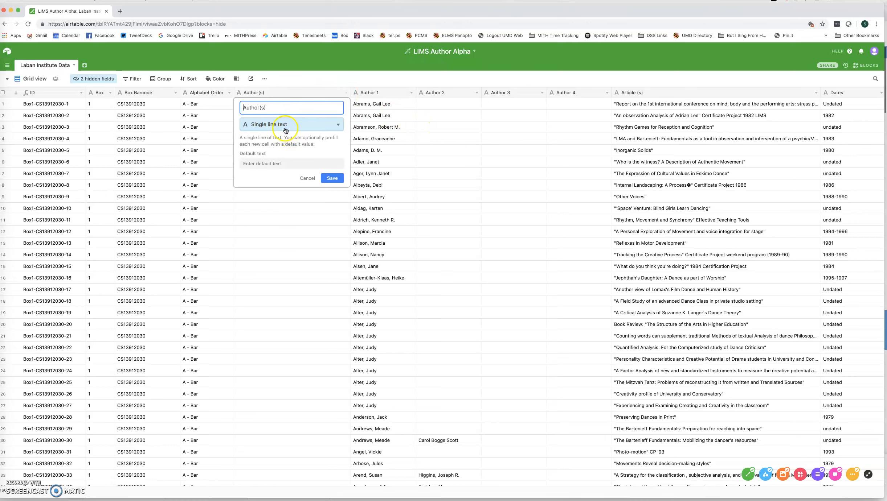
left_click(304, 180)
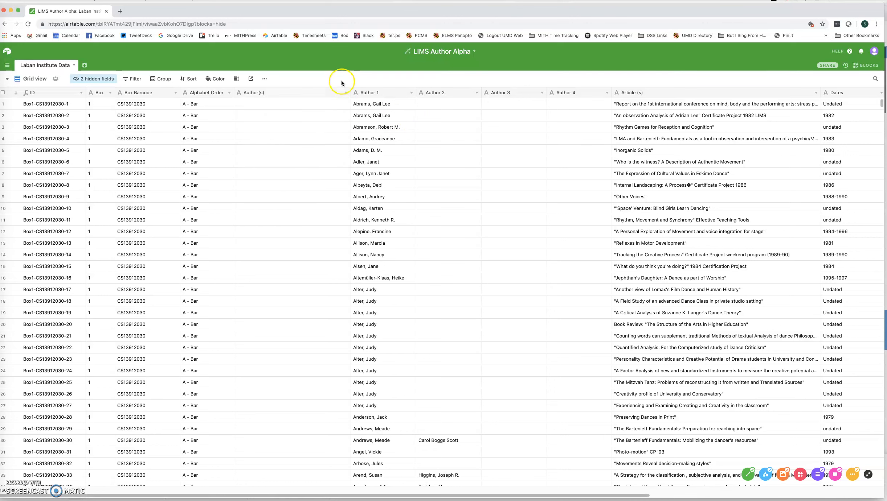
Change the Author(s) field's type to Formula and open its formula box
left_click(345, 93)
left_click(285, 106)
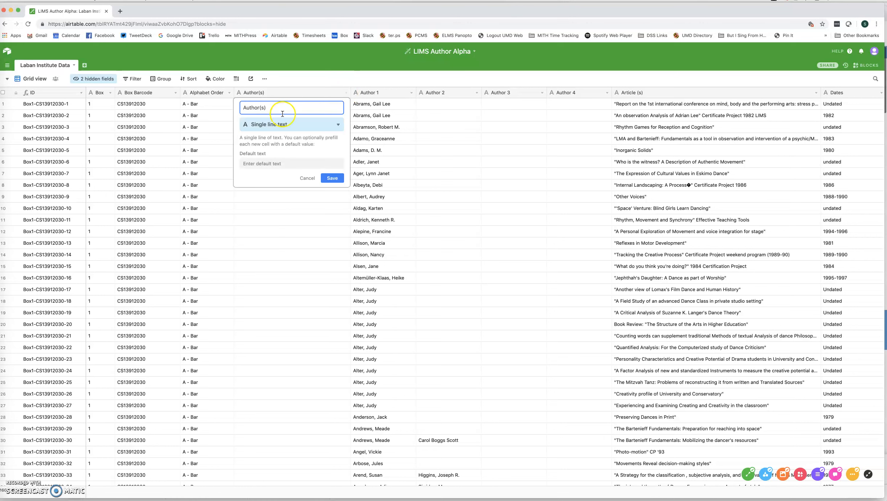
left_click(283, 125)
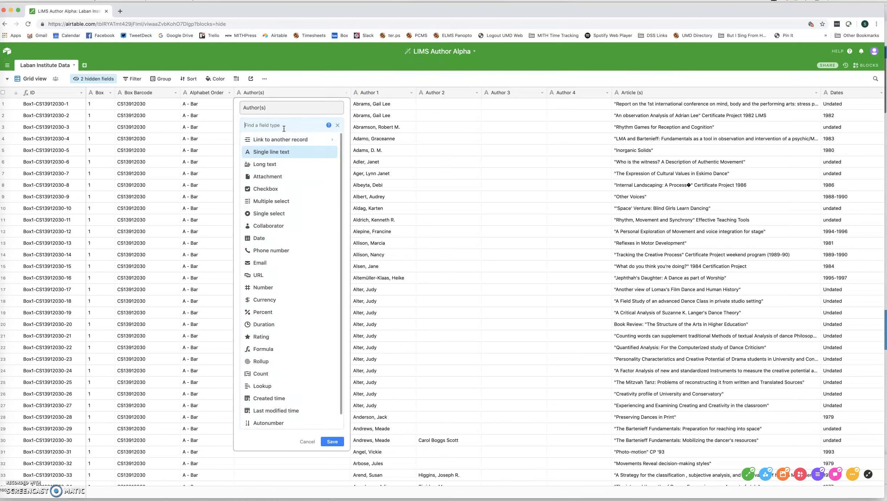
left_click(290, 353)
left_click(272, 186)
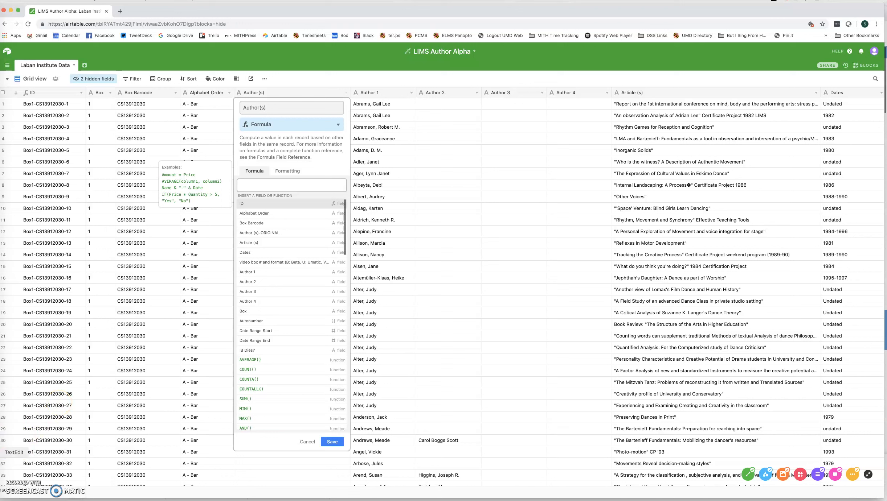
Switch to TextEdit and copy the CONCATENATE formula that joins Author 1 to Author 4 in quotes separated by commas
left_click(1, 452)
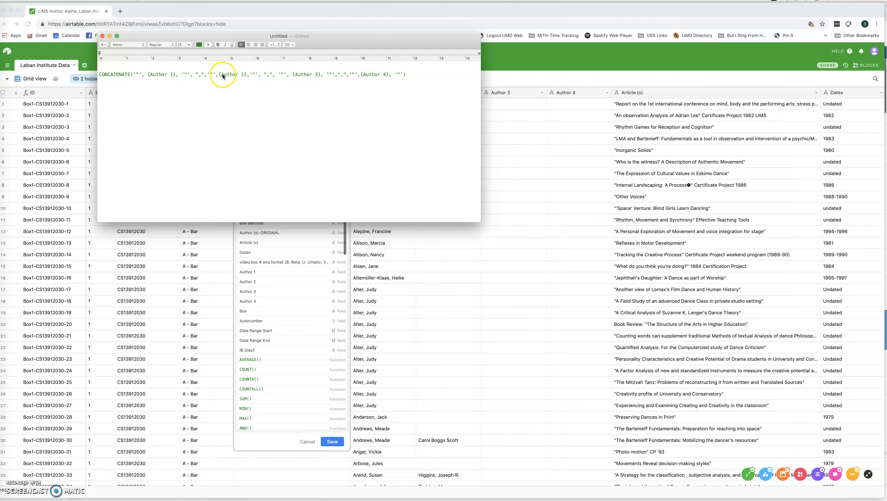
double_click(381, 69)
left_click(369, 74)
left_click_drag(316, 75, 97, 75)
key("super+c")
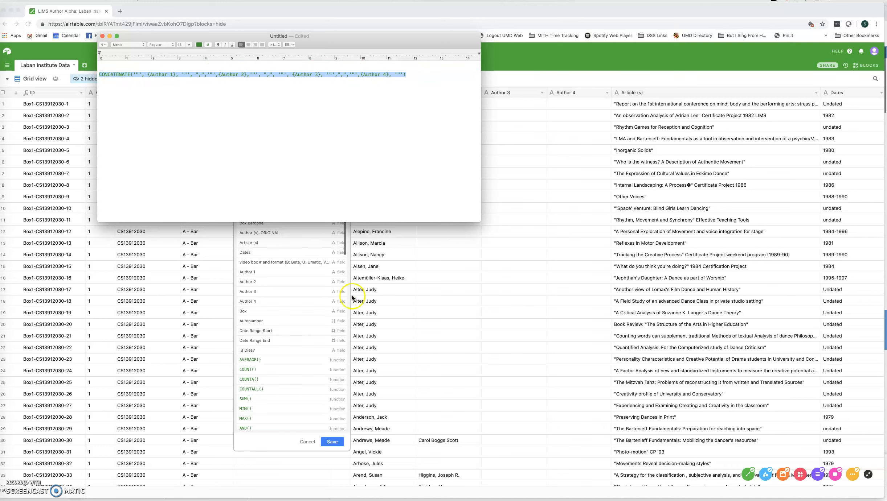
Paste the CONCATENATE formula into the Author(s) formula field and save it
left_click(283, 443)
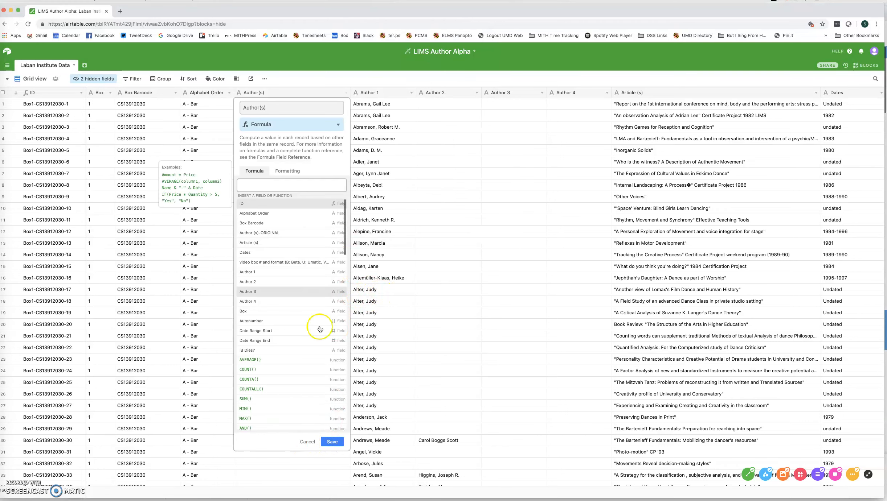
left_click(262, 184)
key("super+v")
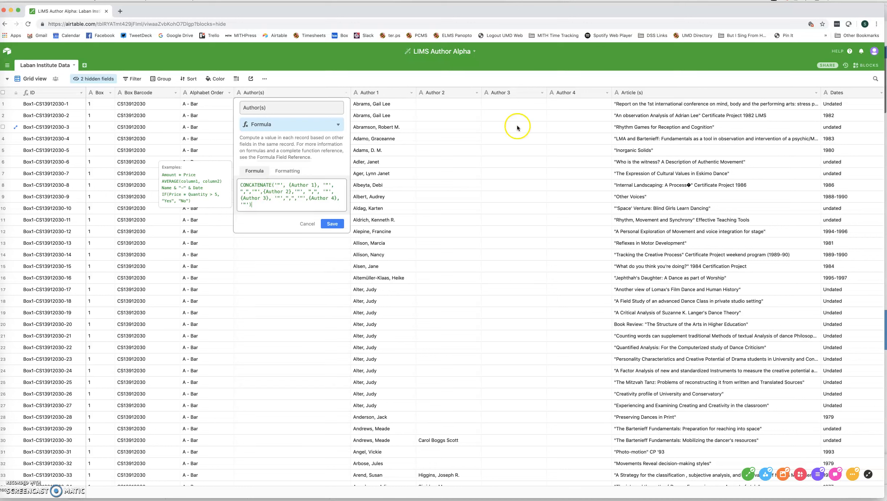
left_click(330, 225)
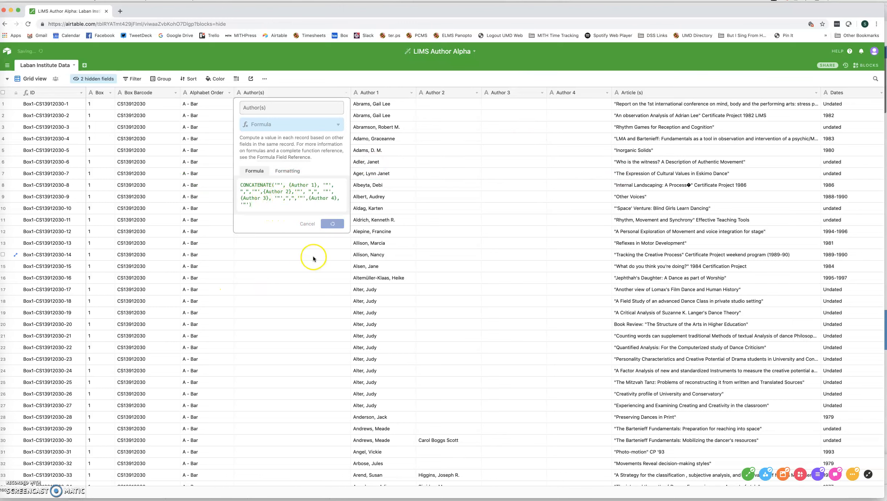
scroll(311, 289, "down", 10)
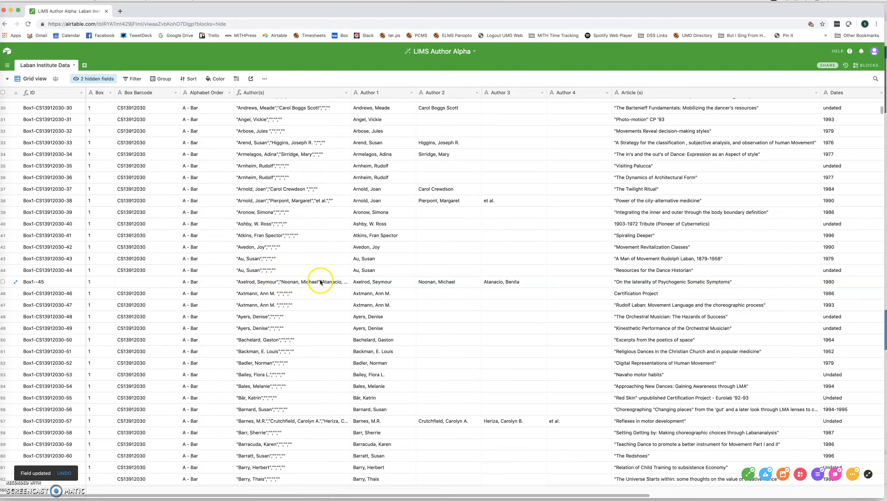
scroll(322, 306, "up", 10)
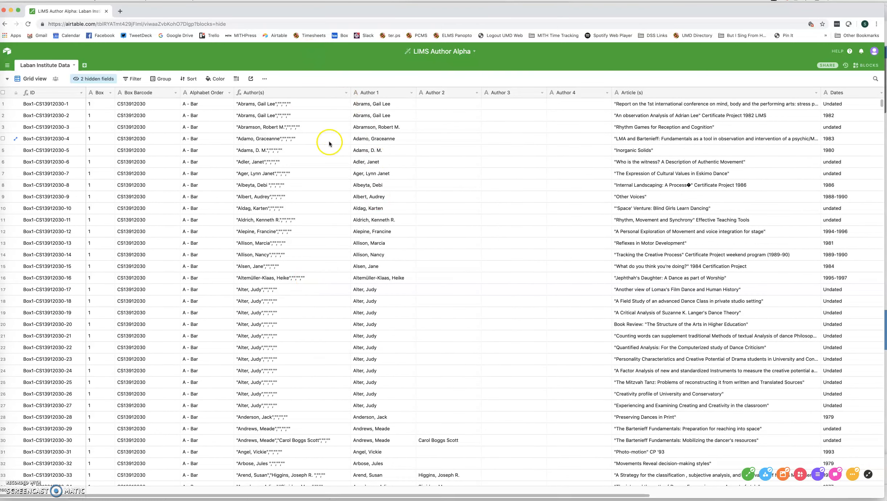
Convert the Author(s) field to Multiple select and save the generated author options
left_click(347, 95)
left_click(297, 101)
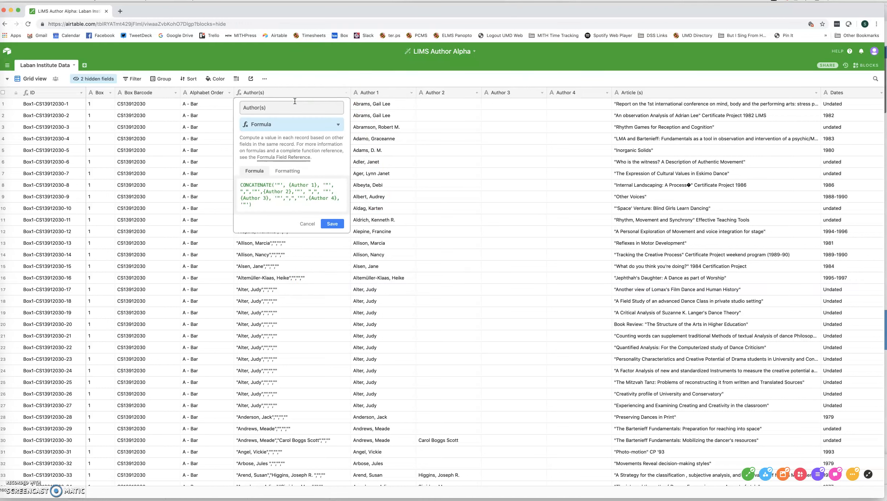
left_click(291, 124)
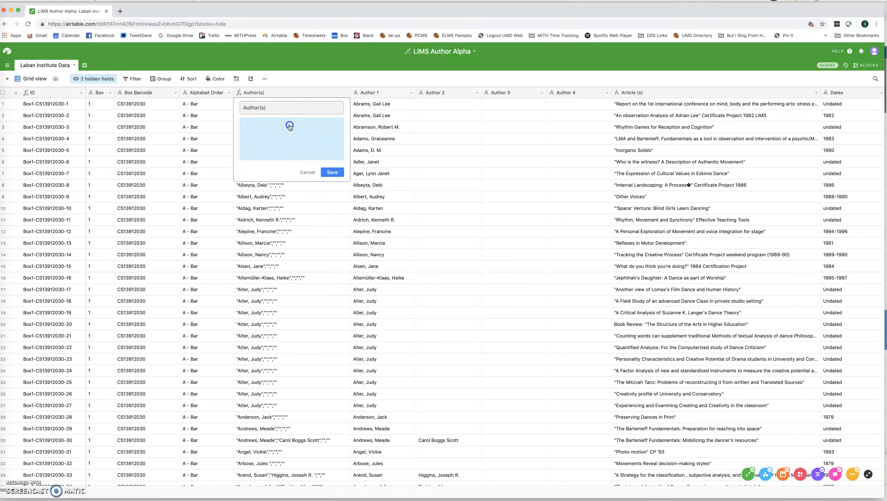
left_click(287, 203)
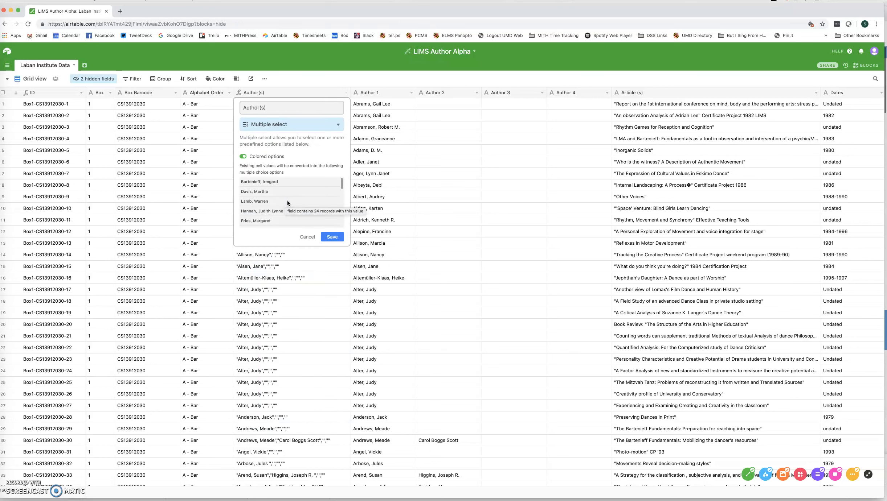
left_click_drag(341, 185, 340, 203)
left_click(333, 238)
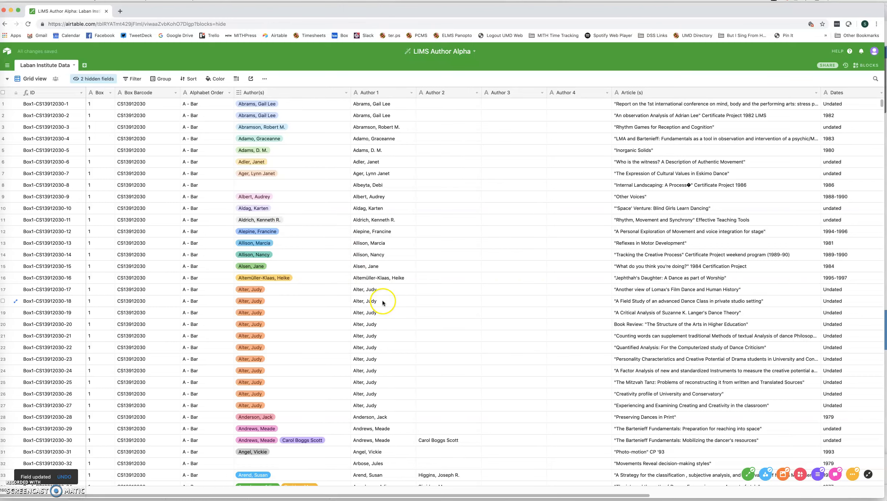
scroll(303, 306, "down", 10)
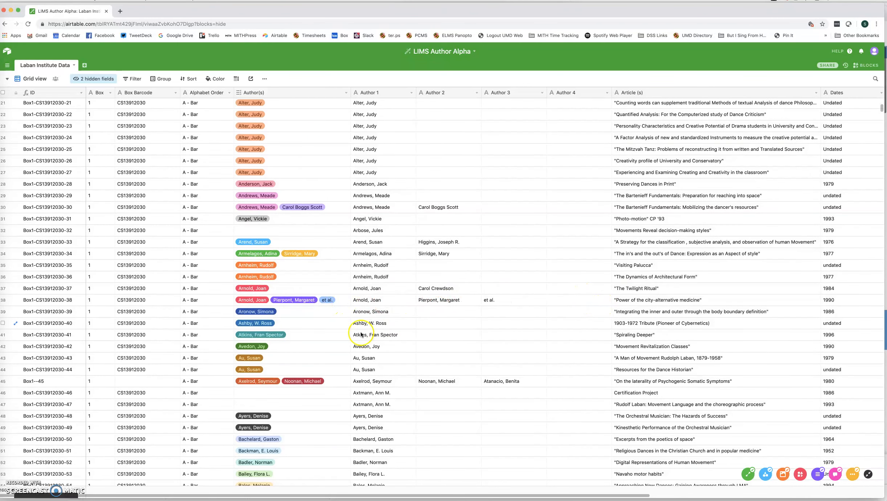
scroll(303, 315, "up", 10)
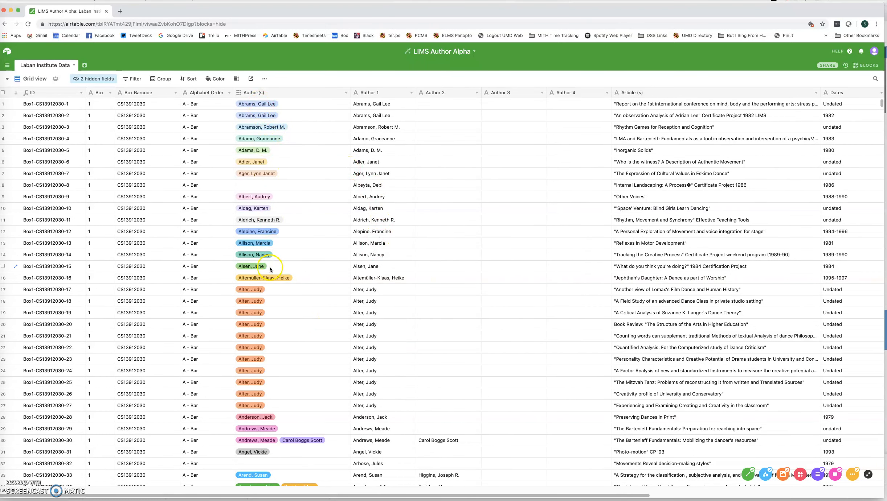
Convert the Author(s) field to a link to a new table named Author(s), allowing multiple linked records, and confirm the conversion
left_click(346, 94)
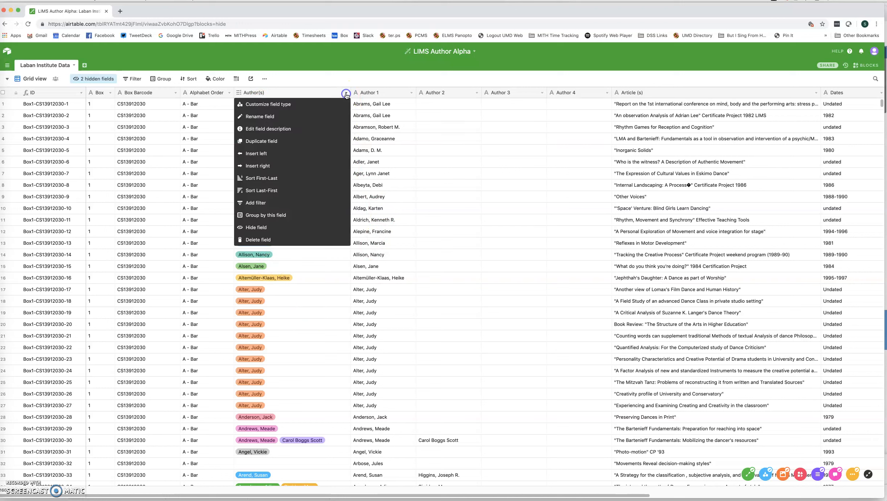
left_click(281, 105)
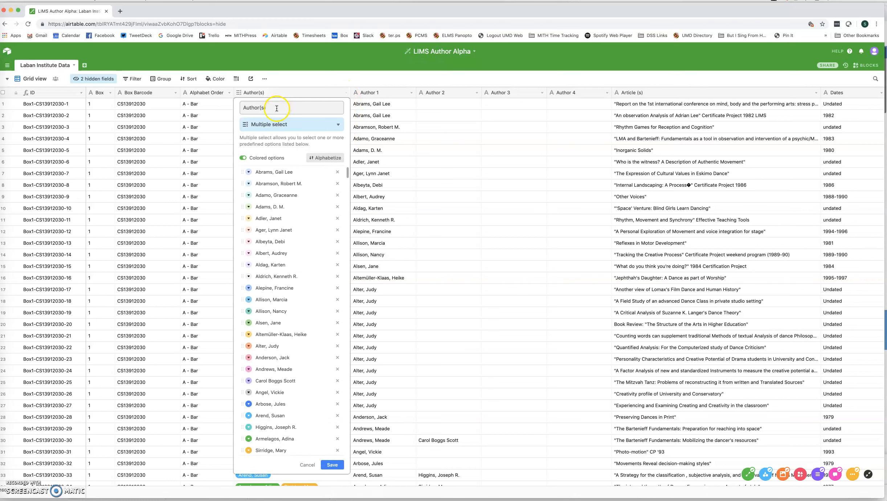
left_click(280, 127)
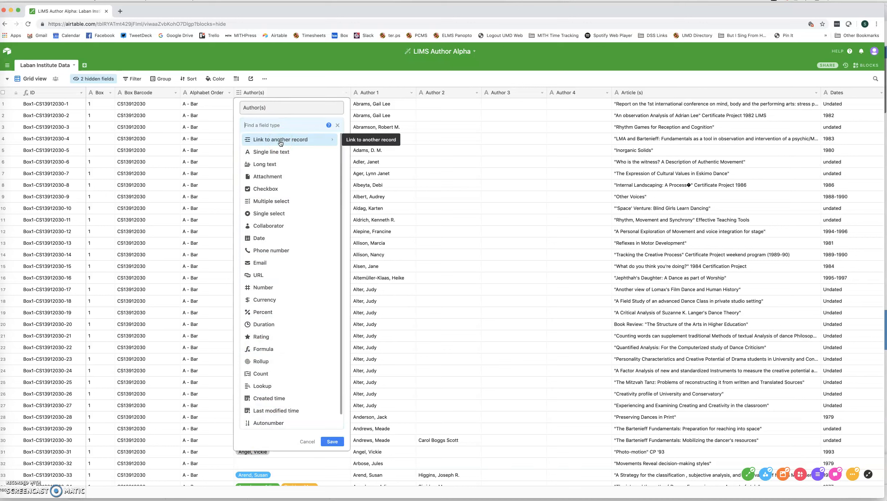
left_click(281, 142)
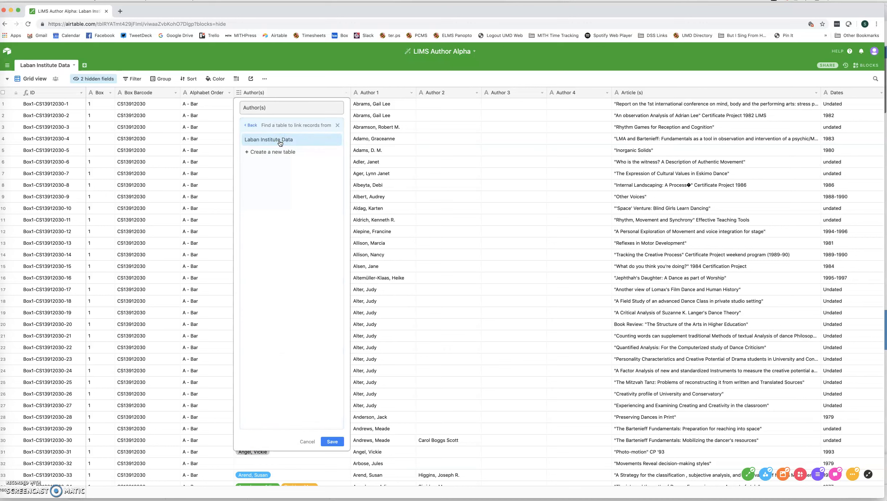
left_click(281, 154)
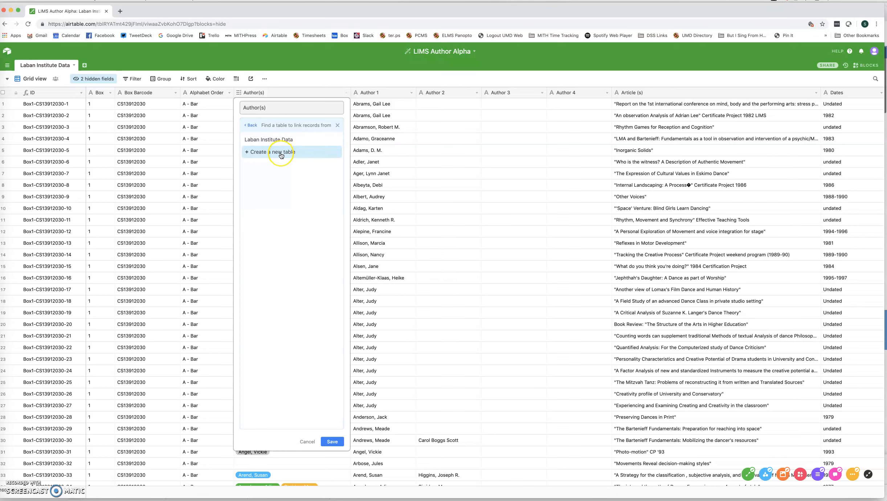
left_click(281, 155)
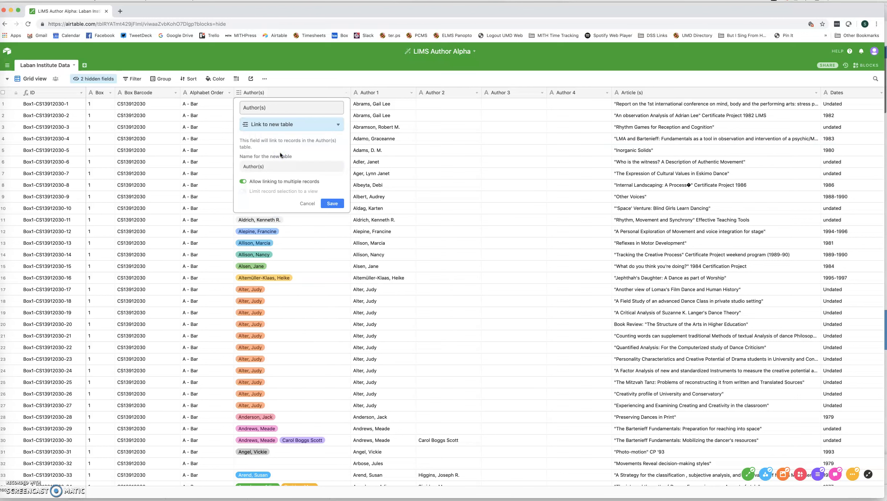
left_click(332, 205)
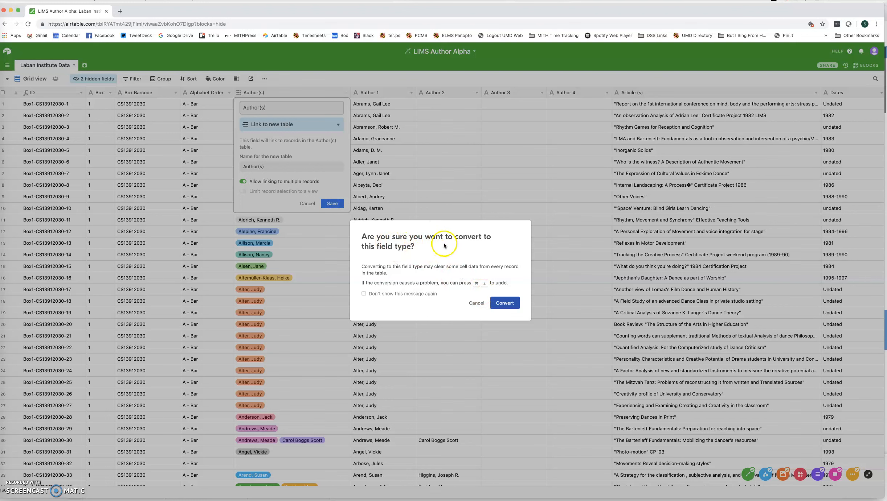
left_click(508, 304)
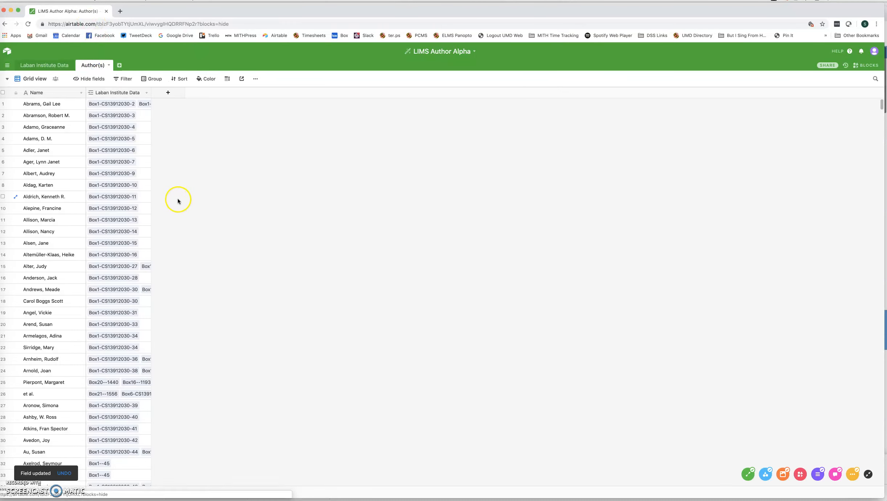
Scroll through the new Author(s) table's author names and their linked records
scroll(55, 166, "down", 7)
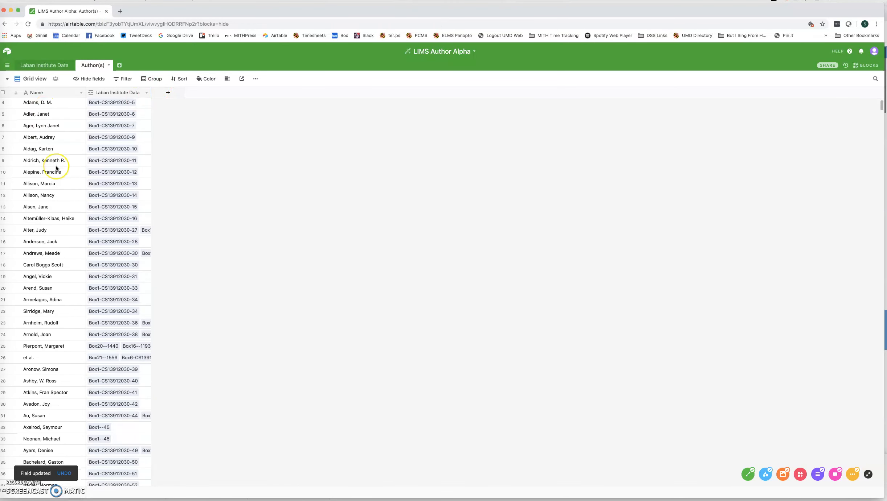
scroll(56, 166, "down", 9)
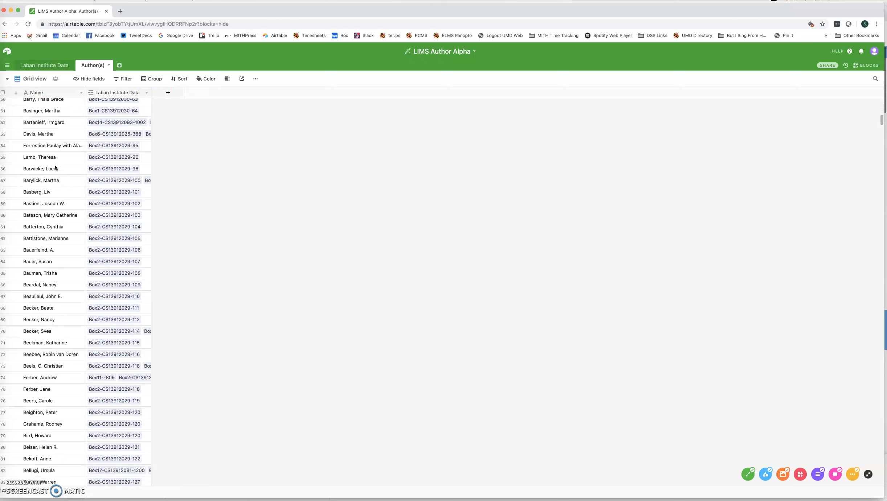
scroll(62, 200, "down", 1)
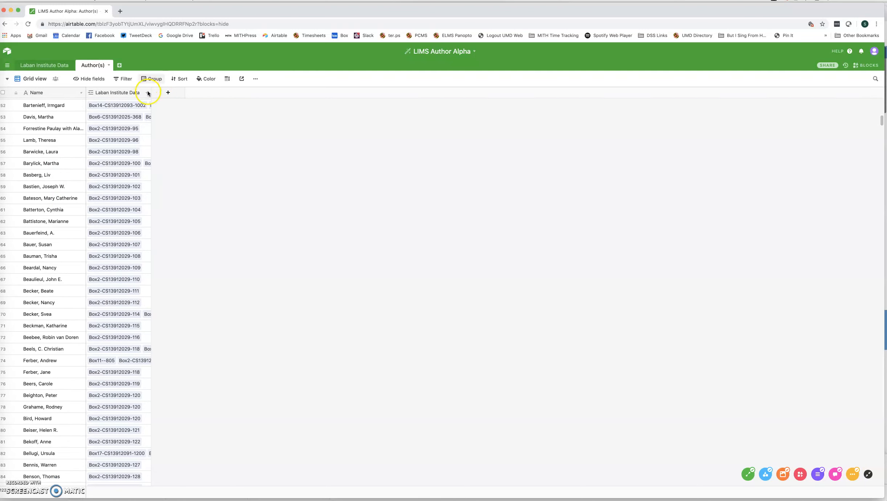
Widen the Laban Institute Data column in the Author(s) table
left_click_drag(150, 93, 451, 105)
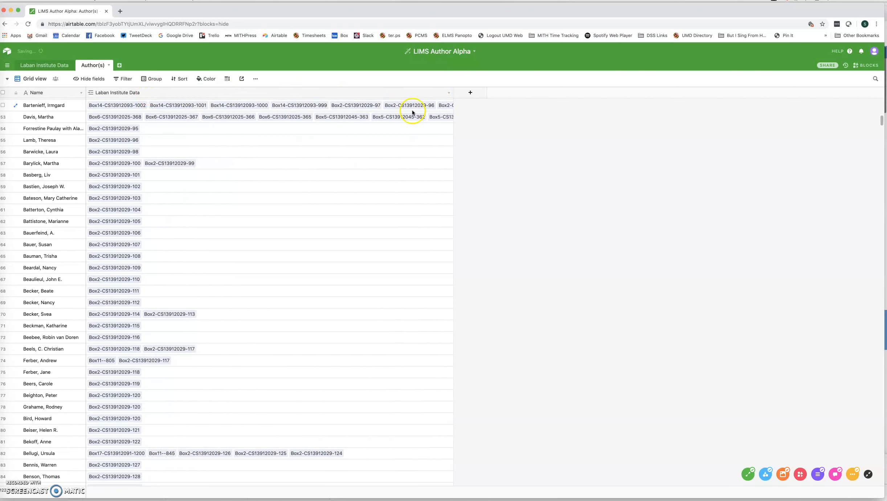
scroll(257, 157, "down", 1)
scroll(257, 157, "up", 15)
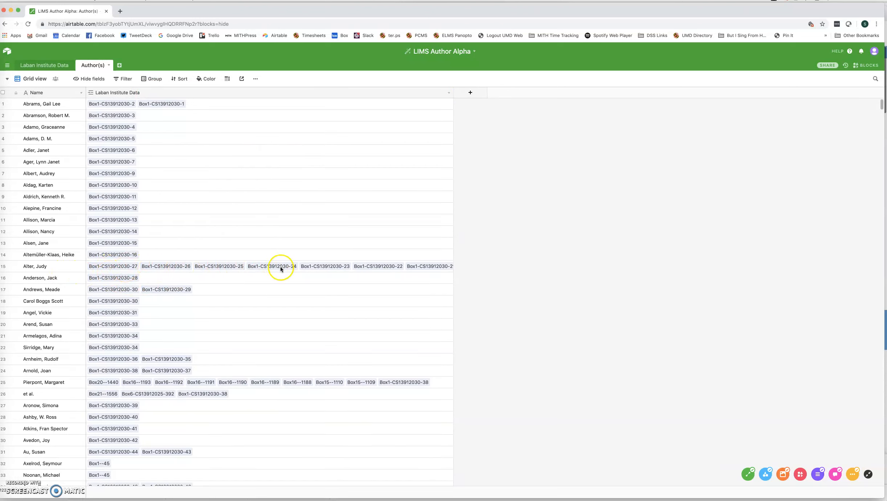
Try the Extra Tall and Medium row heights, then return the rows to Short
left_click(227, 79)
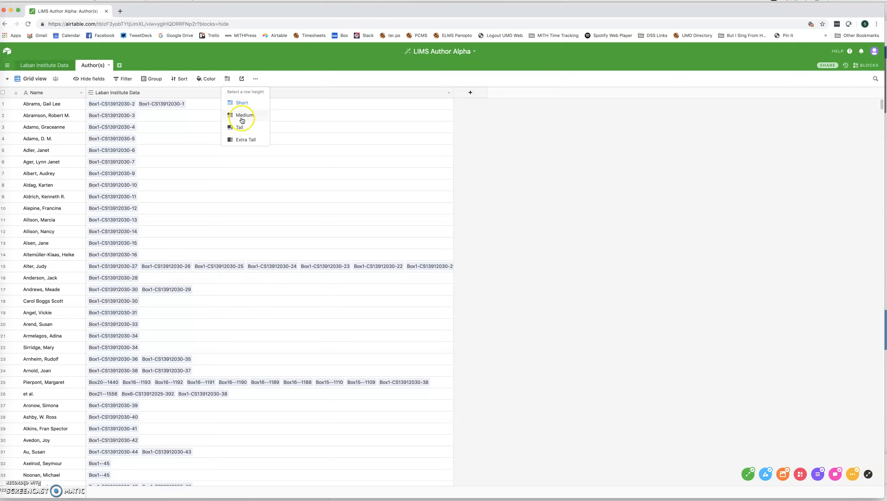
left_click(241, 140)
scroll(226, 218, "down", 15)
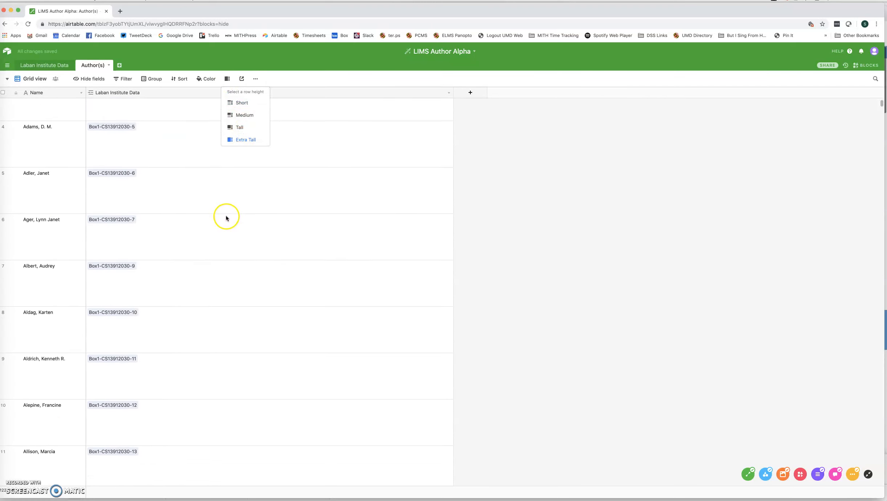
left_click(242, 116)
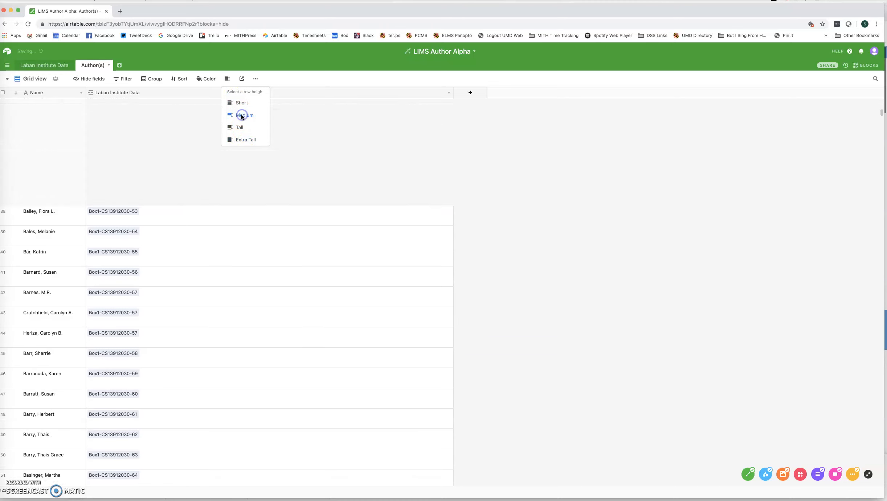
left_click(239, 104)
scroll(151, 196, "up", 20)
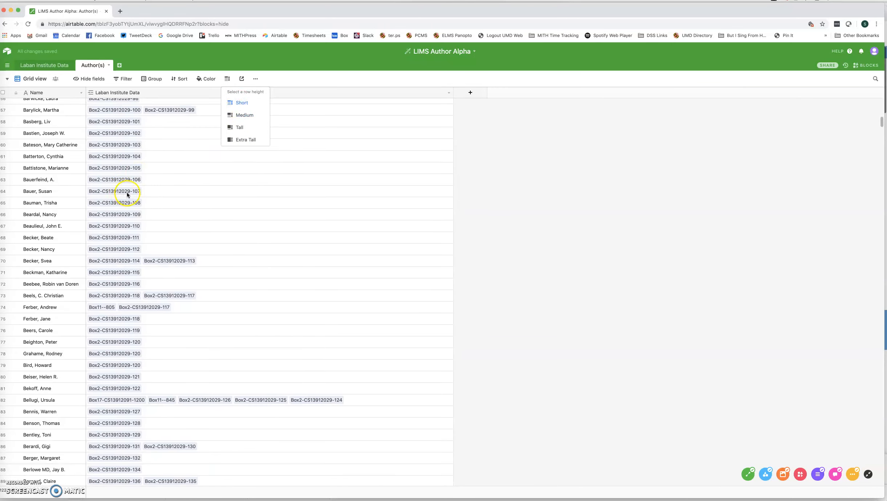
left_click(474, 127)
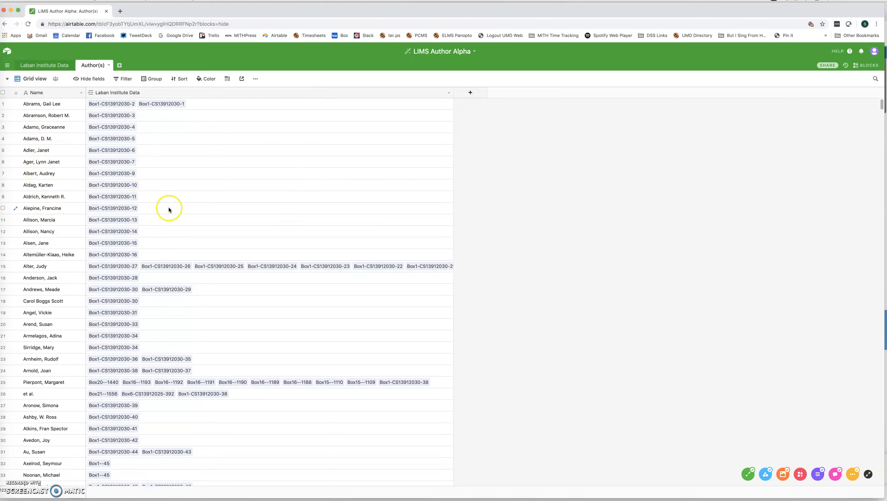
Add a field named Count of type Count that counts the linked Laban Institute Data records
left_click(474, 93)
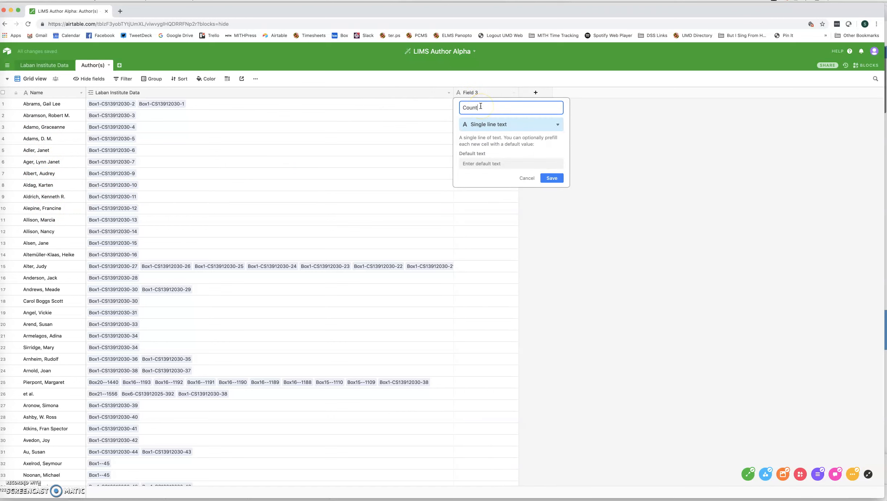
left_click(495, 124)
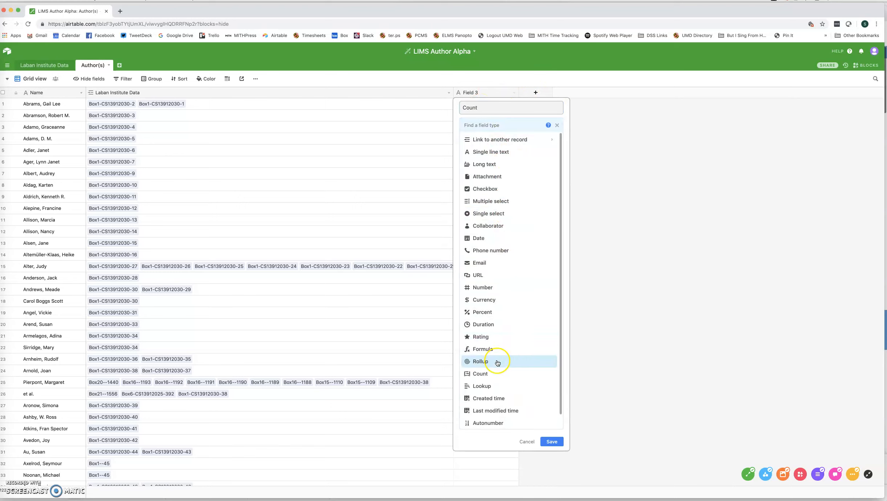
left_click(494, 374)
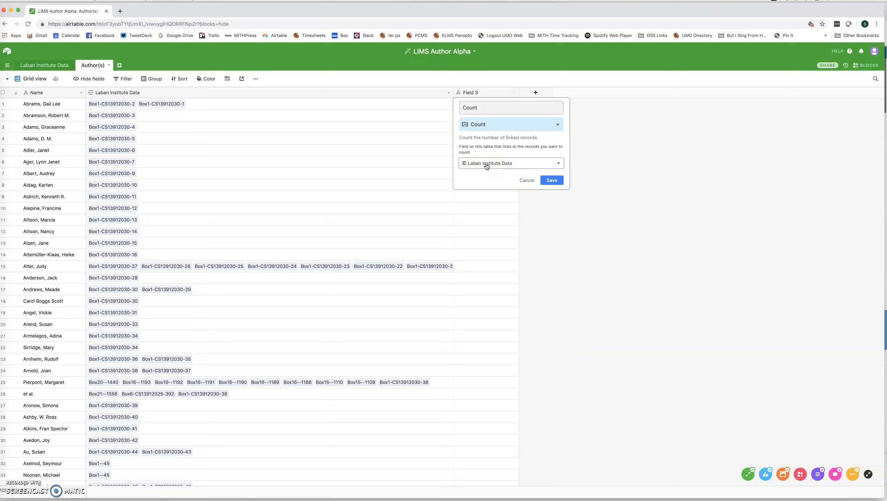
left_click(553, 182)
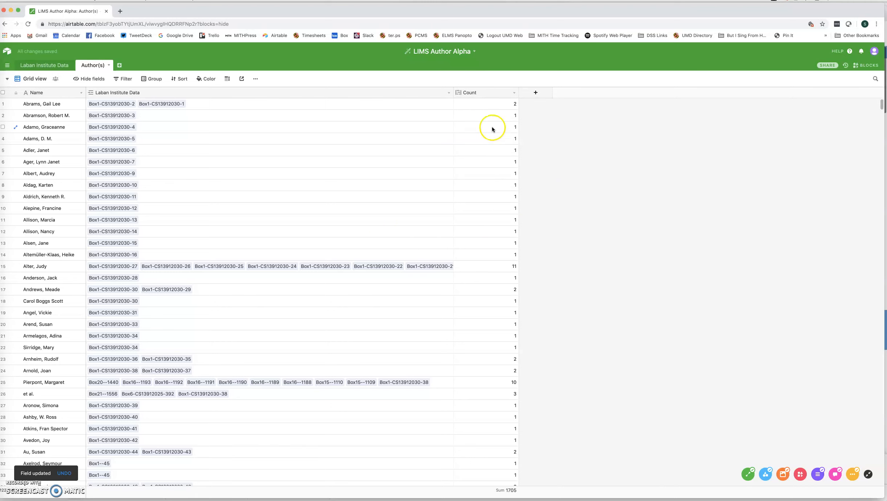
Sort the Author(s) table by the Count field from 9 to 1
left_click(104, 106)
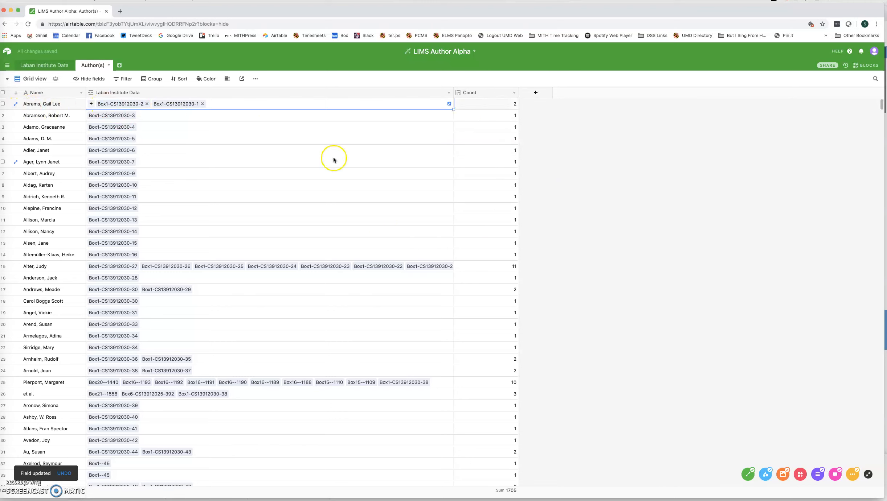
left_click(514, 95)
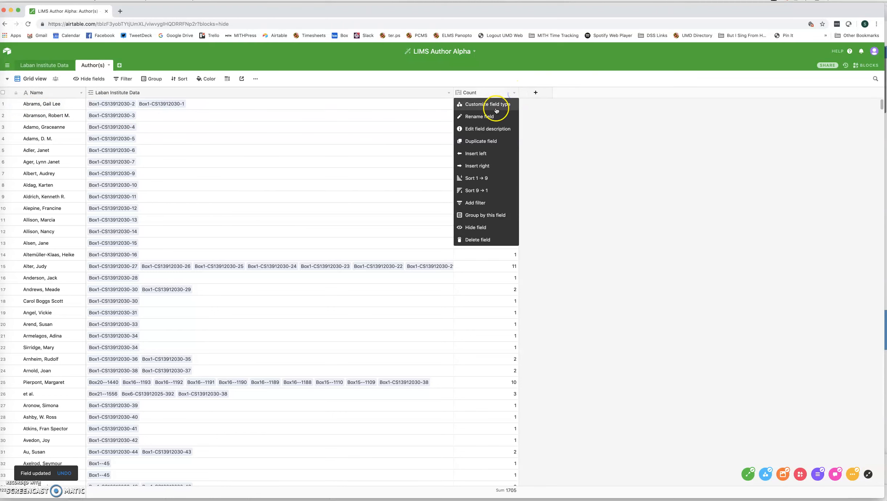
left_click(495, 189)
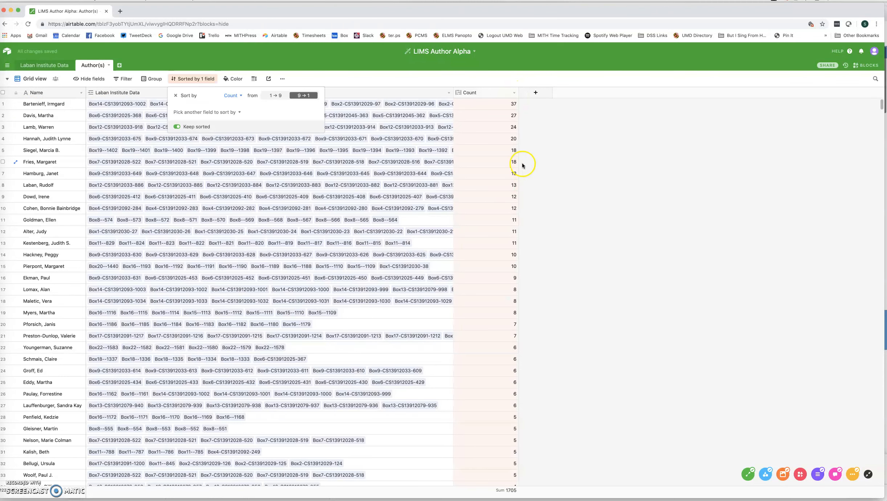
left_click(507, 149)
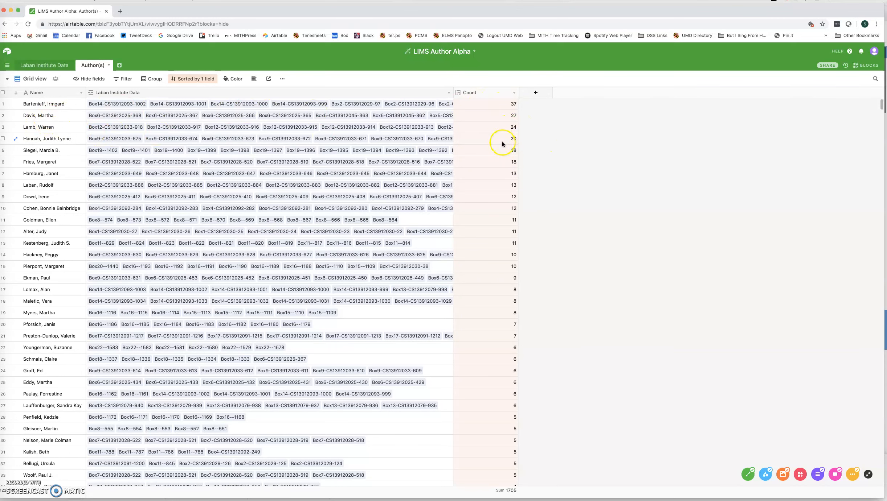
Filter the Author(s) records to those where Count is greater than 10
left_click(124, 79)
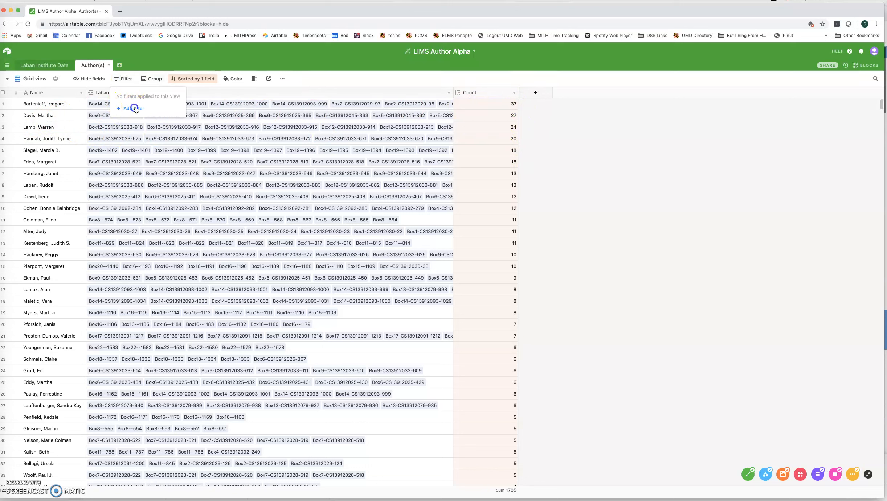
left_click(135, 109)
left_click(164, 96)
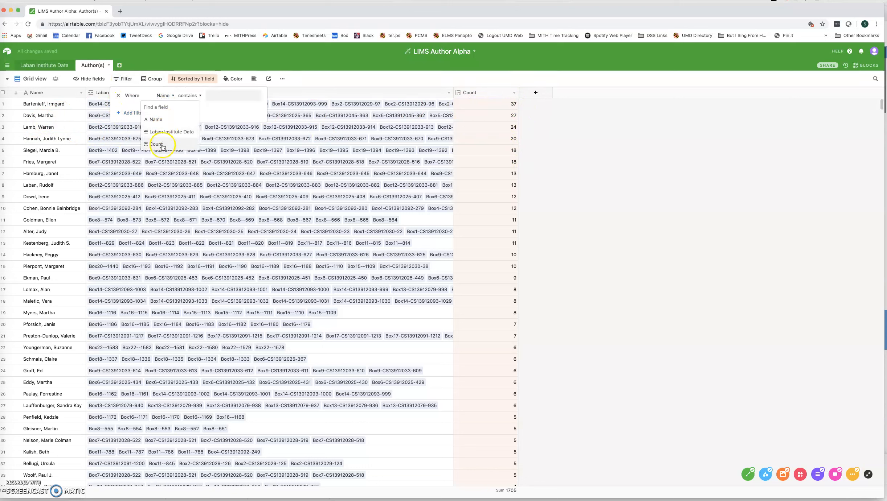
left_click(165, 144)
left_click(182, 96)
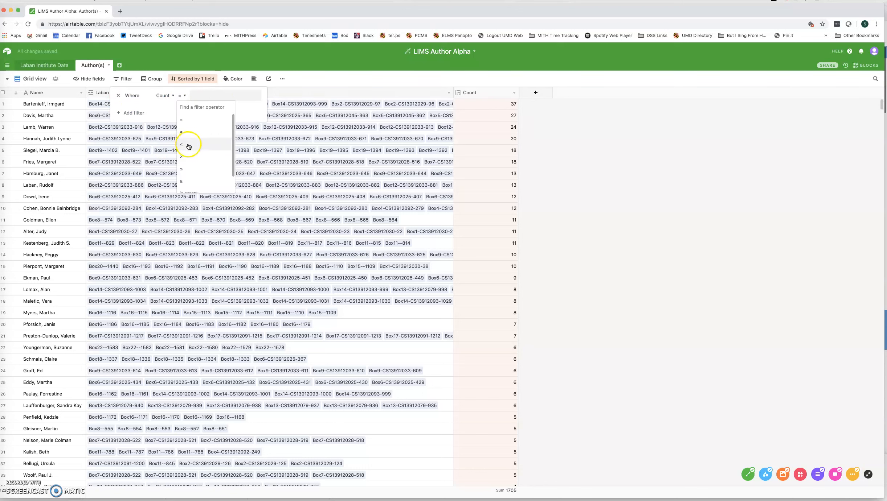
left_click(187, 157)
left_click(207, 96)
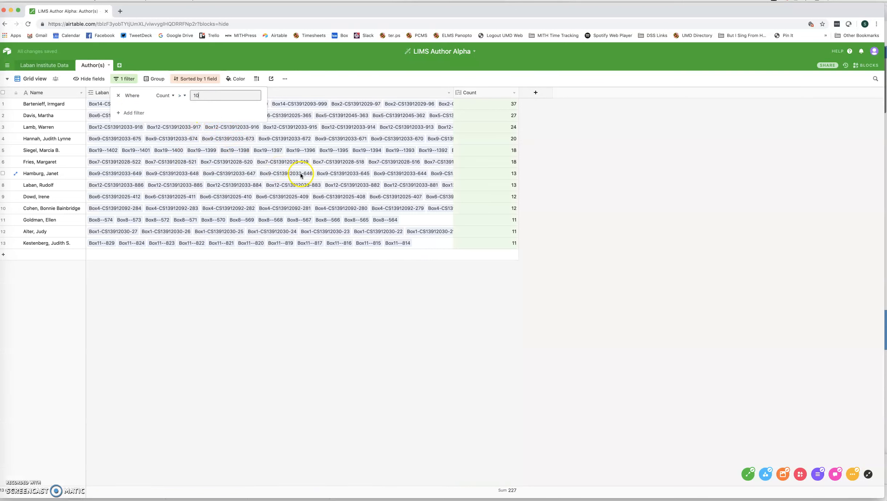
left_click(550, 273)
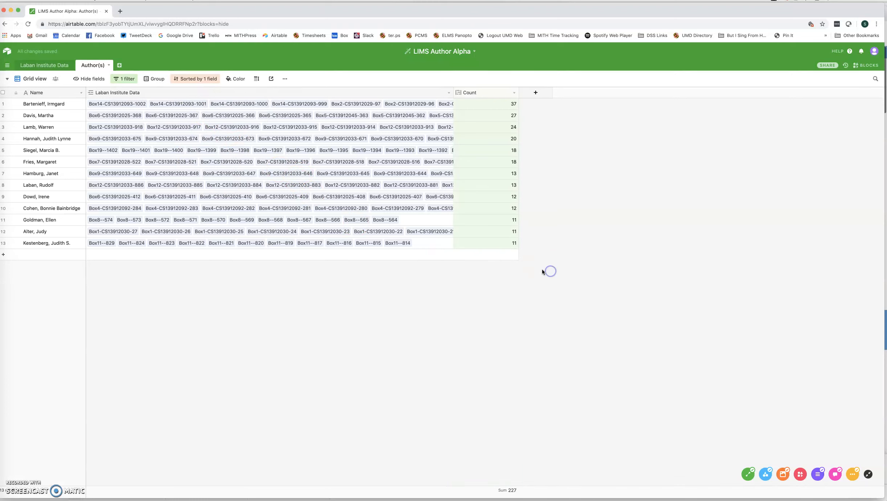
Remove the Count sort and the Count filter from the view
left_click(183, 79)
left_click(179, 95)
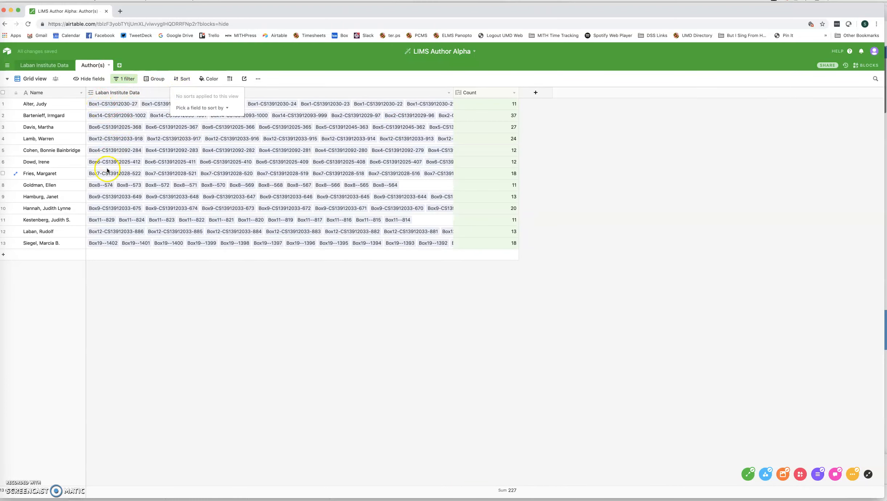
left_click(124, 78)
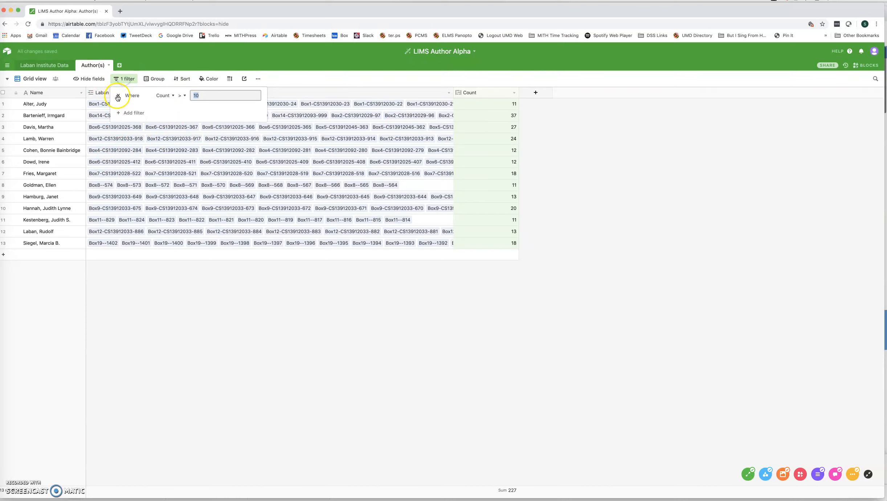
left_click(115, 100)
left_click(61, 147)
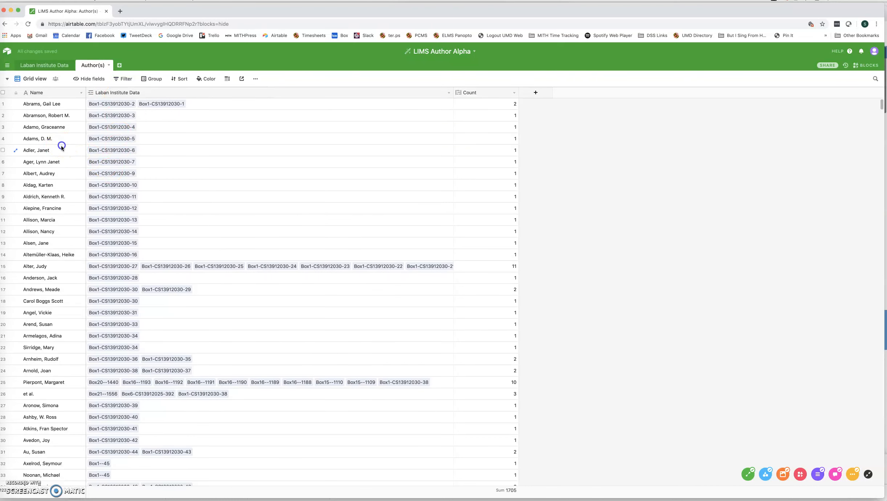
left_click(59, 139)
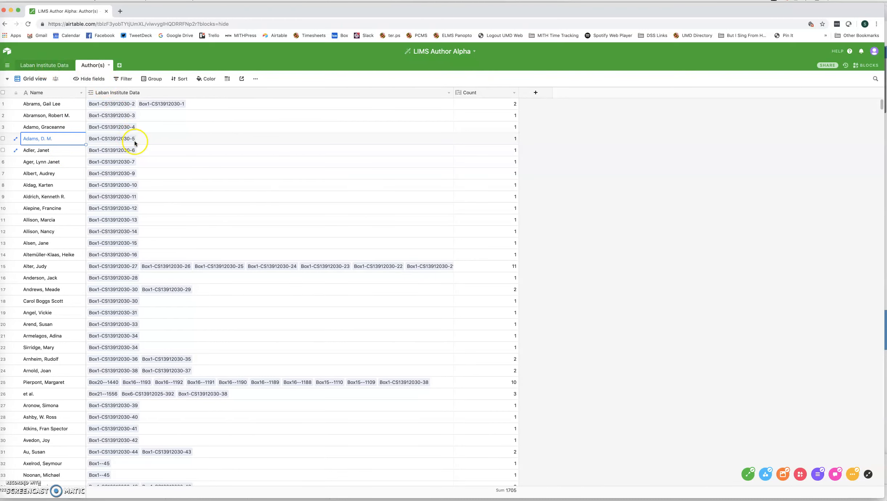
Delete the Author 1, Author 2, Author 3 and Author 4 fields from the Laban Institute Data table
left_click(48, 69)
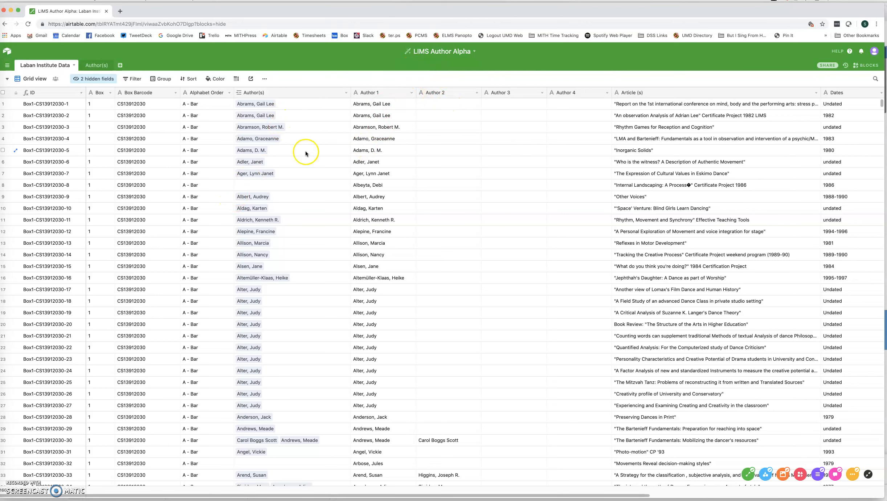
left_click(413, 94)
left_click(386, 241)
left_click(411, 93)
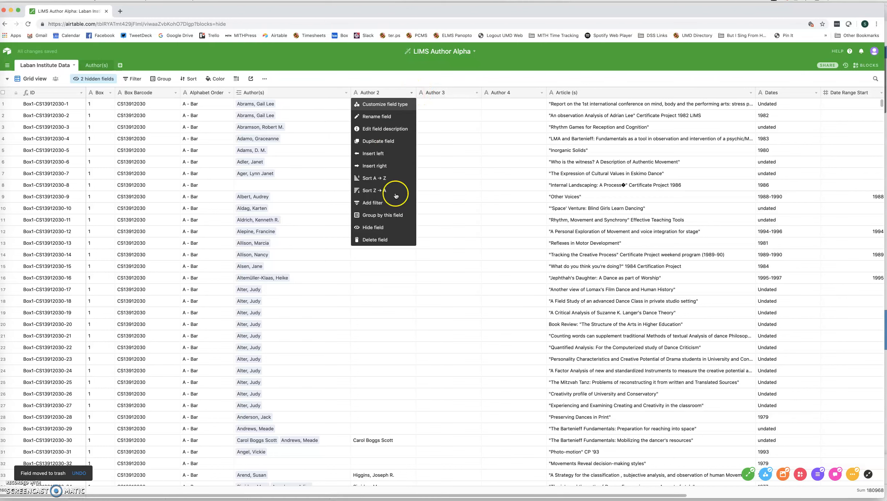
left_click(384, 240)
left_click(411, 92)
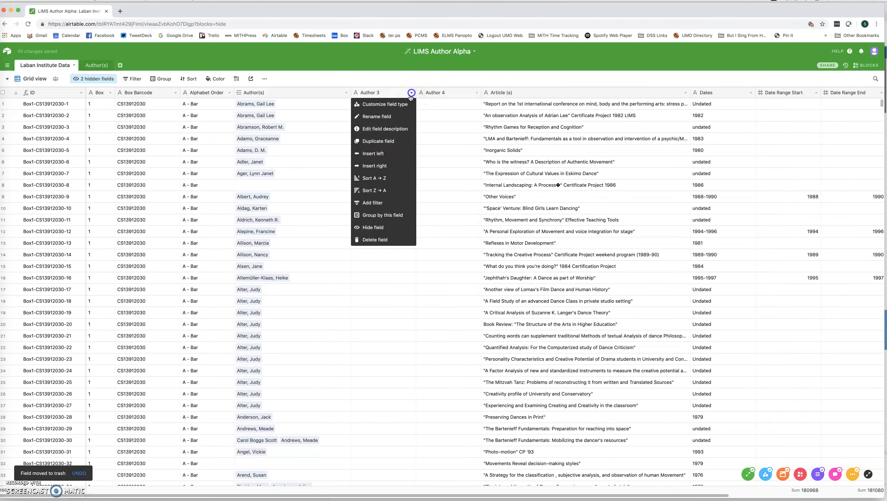
left_click(385, 242)
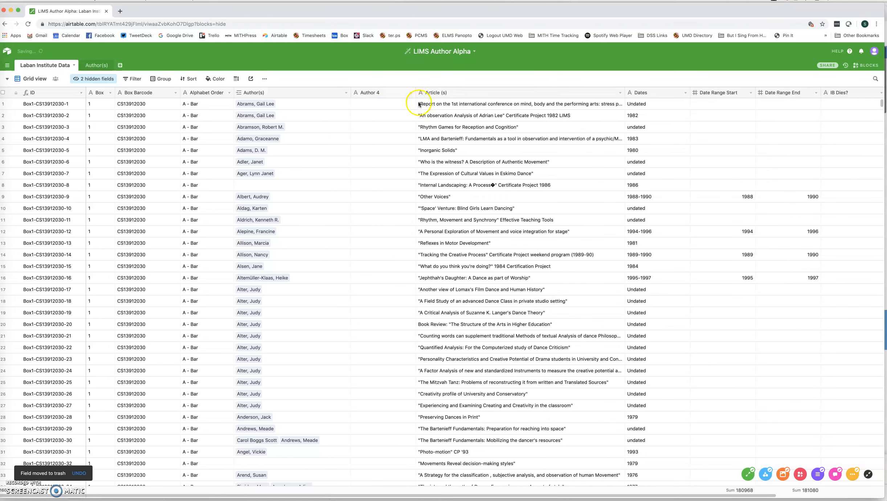
left_click(412, 93)
left_click(385, 240)
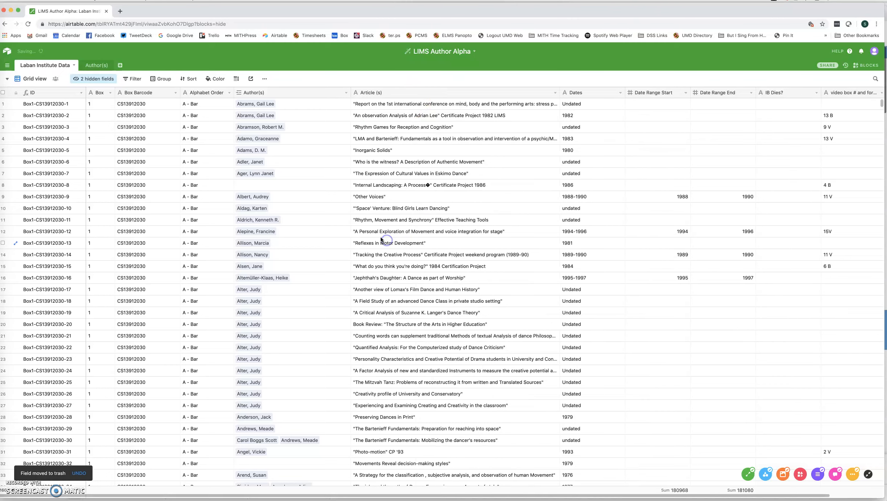
scroll(319, 212, "down", 15)
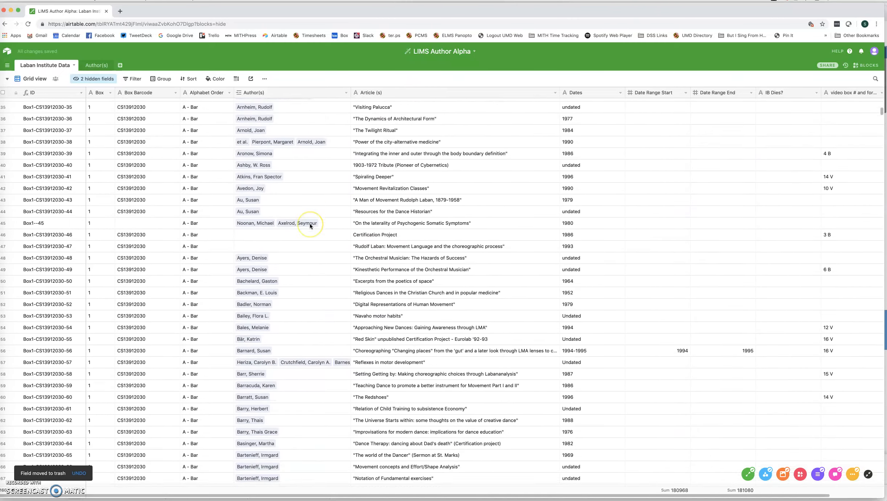